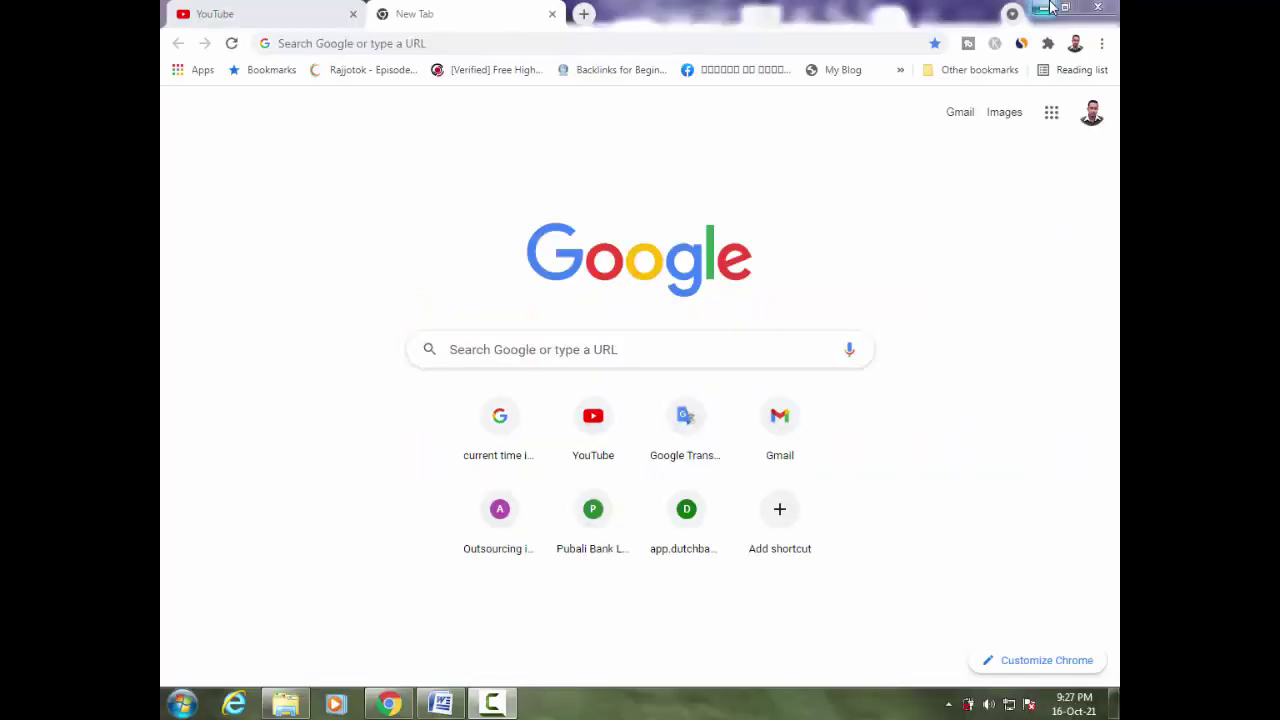
Minimize the open windows, refresh the desktop, and bring the browser back
{"action": "left_click", "coordinate": [1045, 8]}
{"action": "left_click", "coordinate": [1045, 8]}
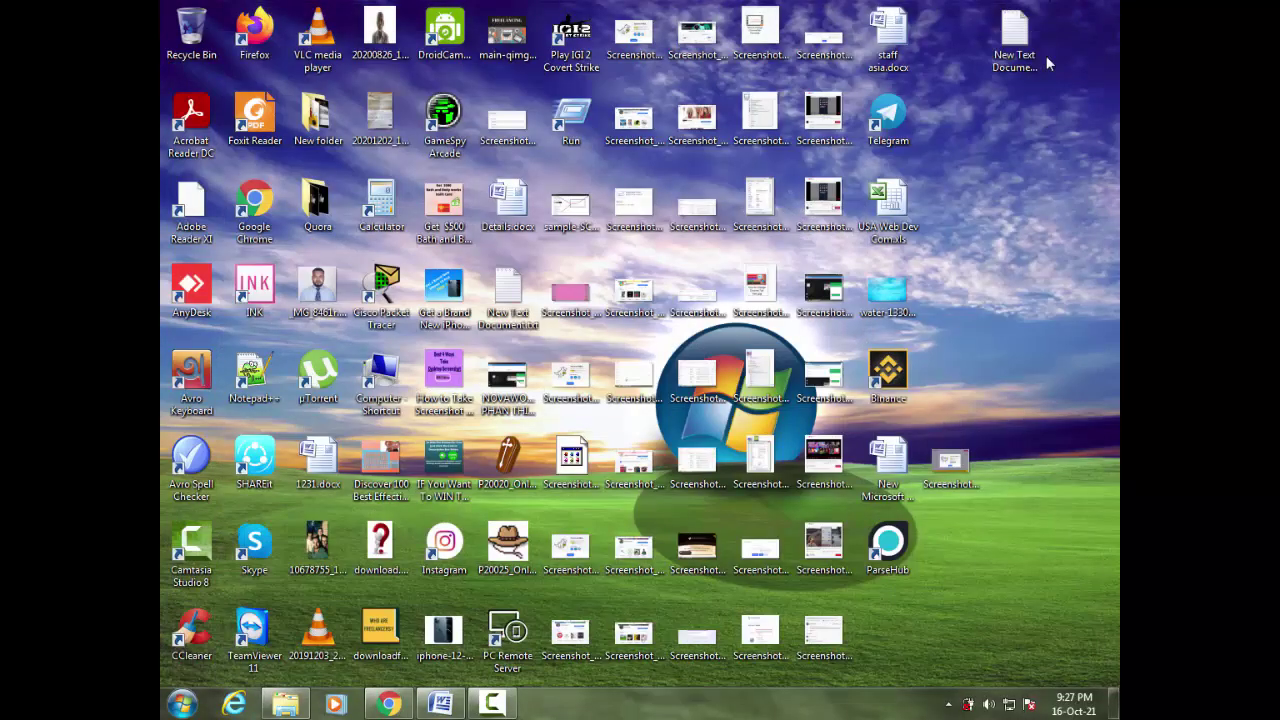
{"action": "right_click", "coordinate": [963, 244]}
{"action": "left_click", "coordinate": [981, 300]}
{"action": "left_click", "coordinate": [376, 703]}
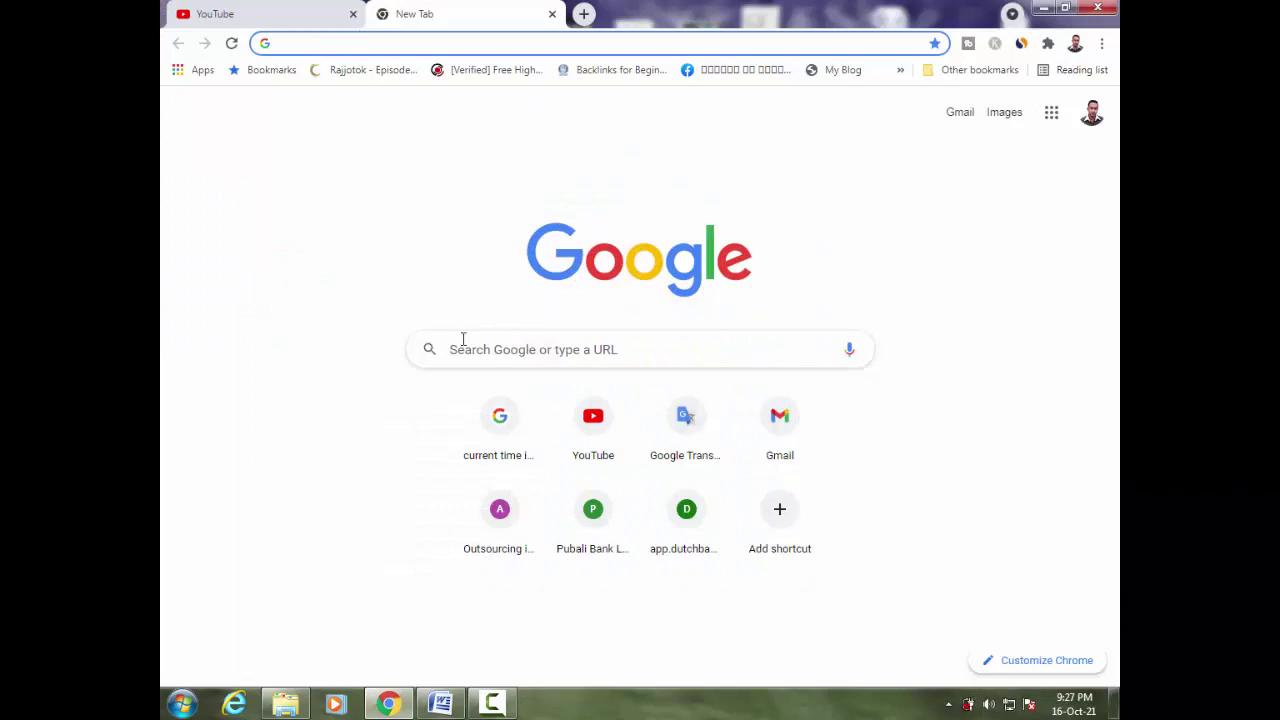
Search Google for 'terms and conditions generator' and open termsandconditionsgenerator.com in a new tab
{"action": "left_click", "coordinate": [463, 339]}
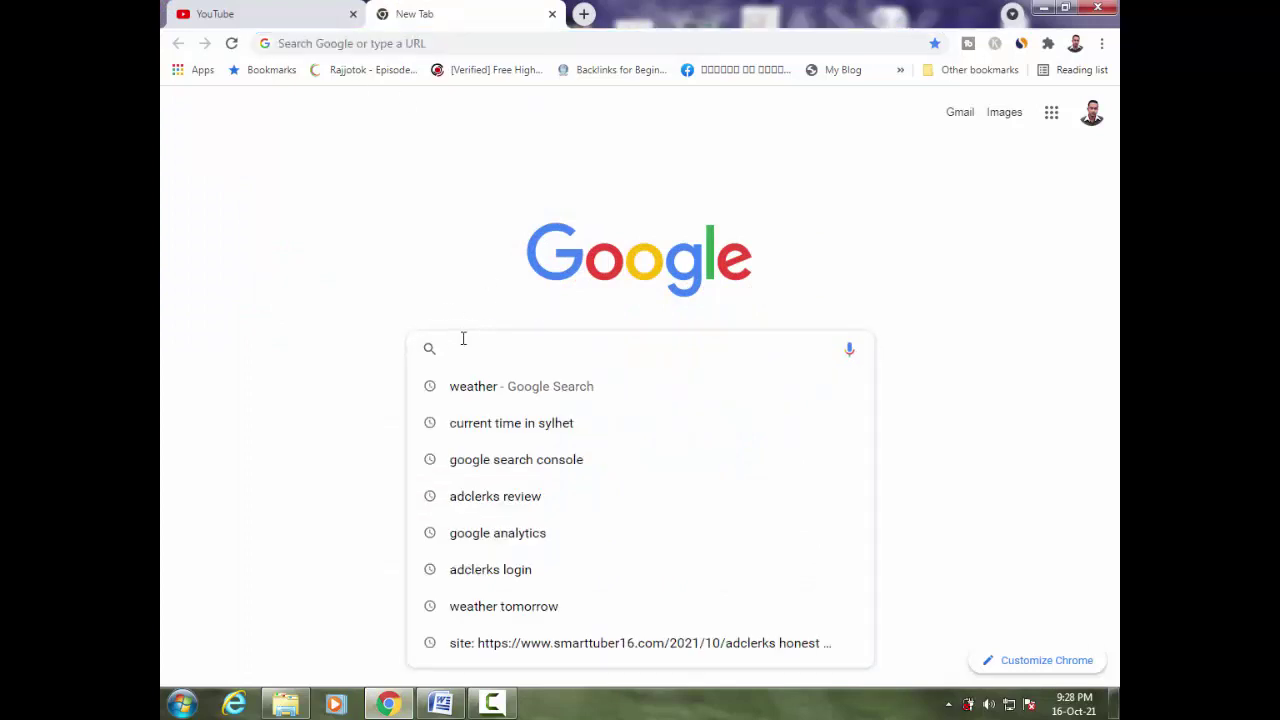
{"action": "type", "text": "tems"}
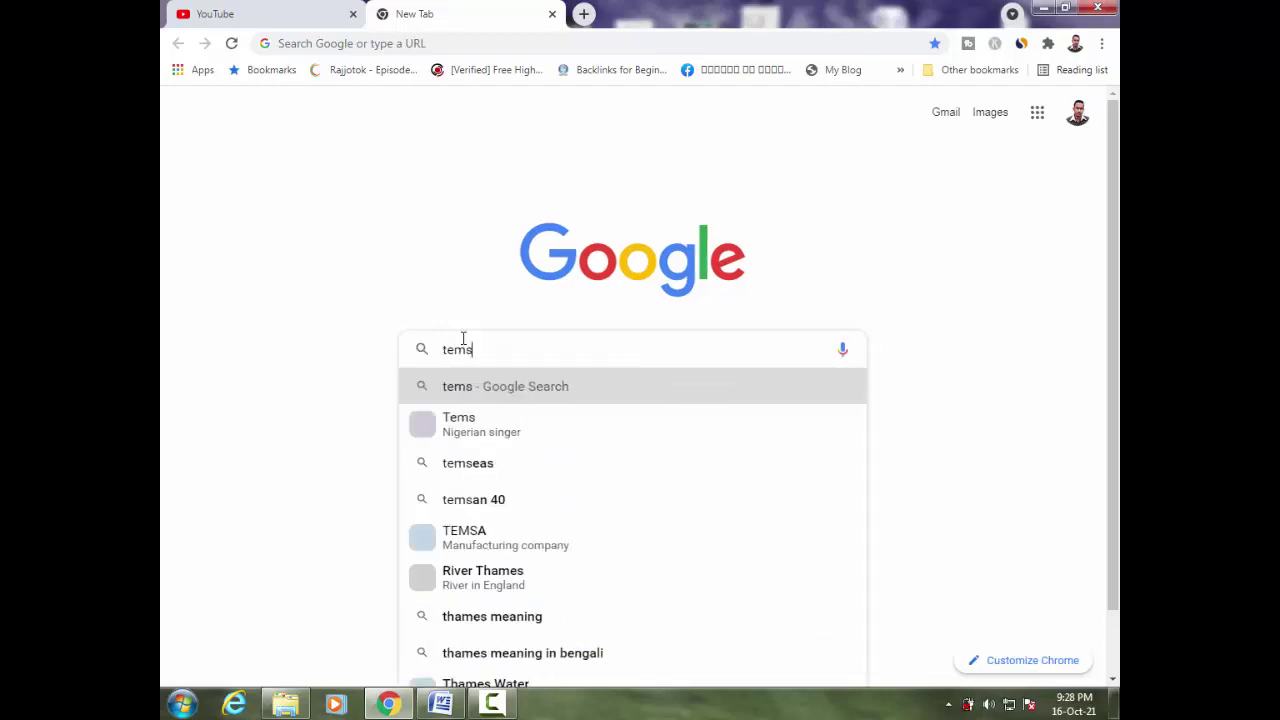
{"action": "key", "text": "BackSpace"}
{"action": "key", "text": "BackSpace"}
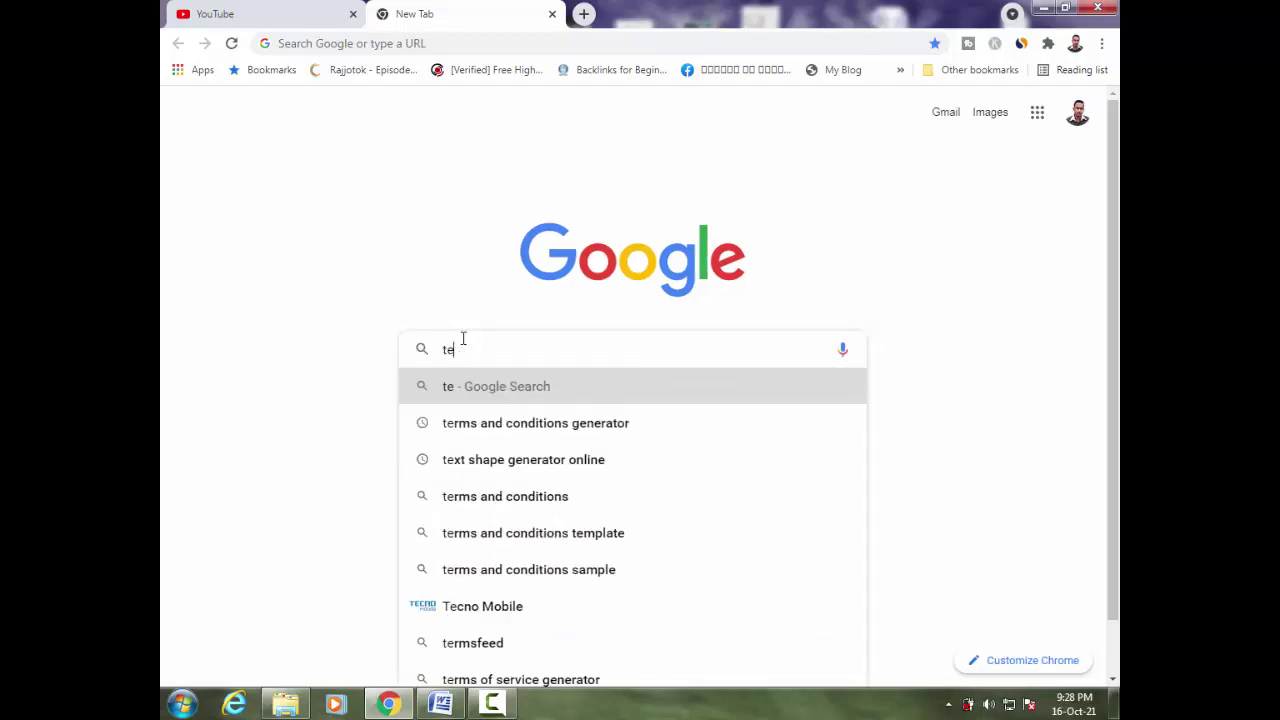
{"action": "key", "text": "Down"}
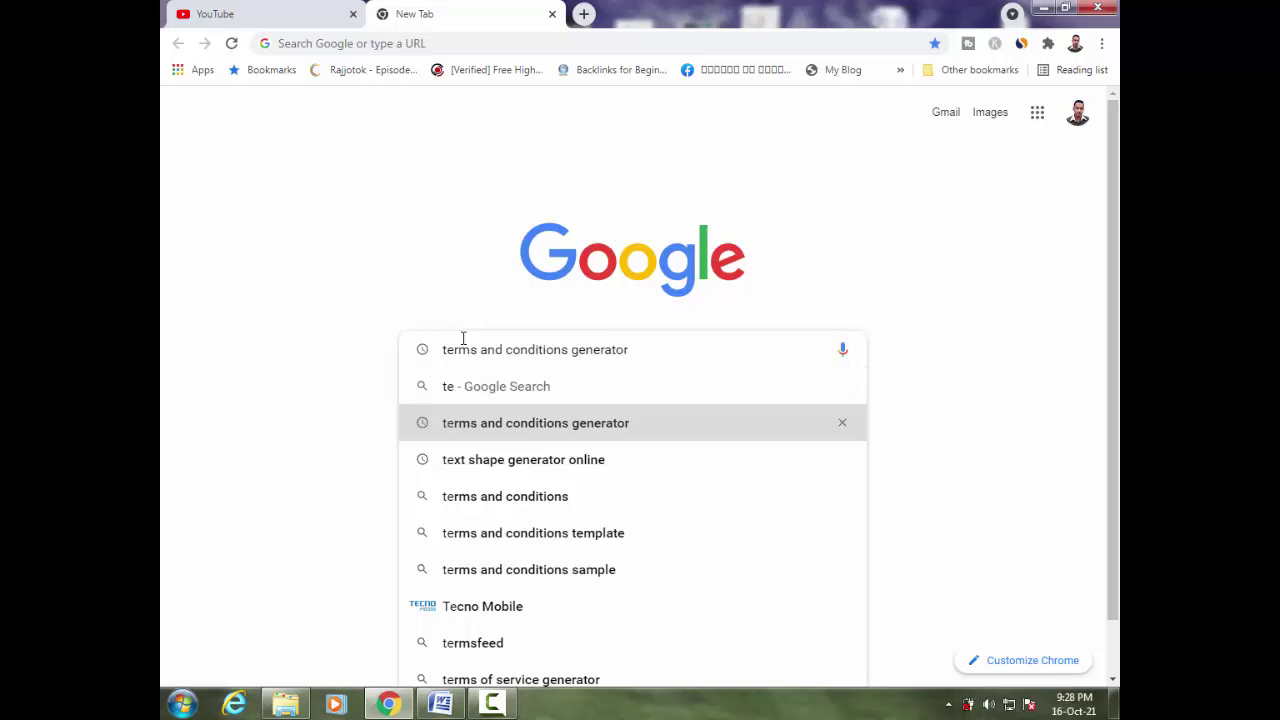
{"action": "key", "text": "Return"}
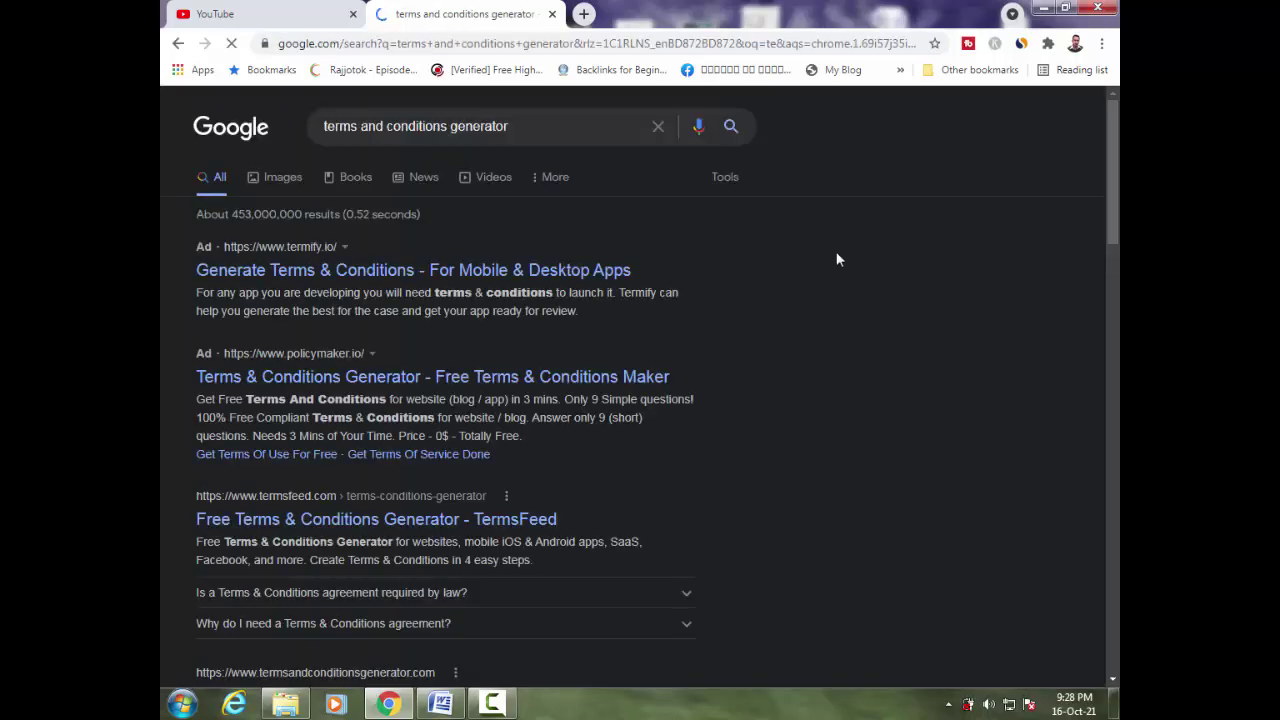
{"action": "scroll", "coordinate": [840, 272], "scroll_direction": "down", "scroll_amount": 3}
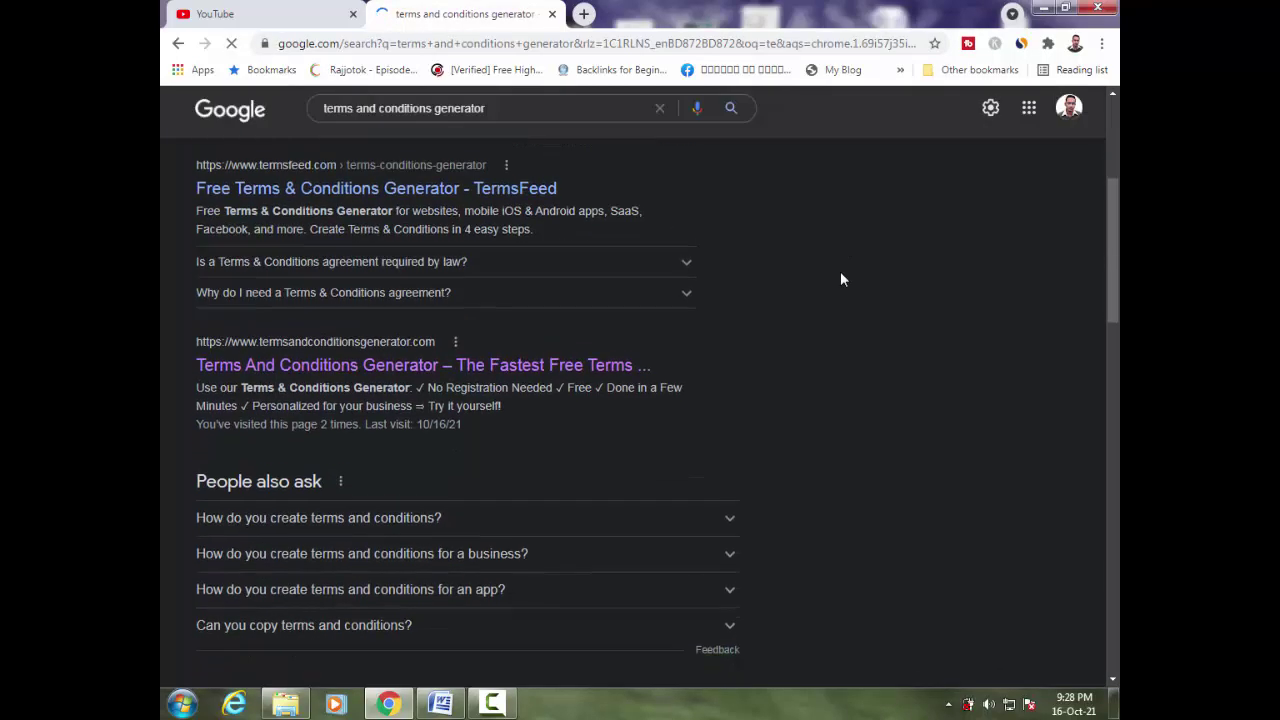
{"action": "right_click", "coordinate": [360, 370]}
{"action": "left_click", "coordinate": [395, 375]}
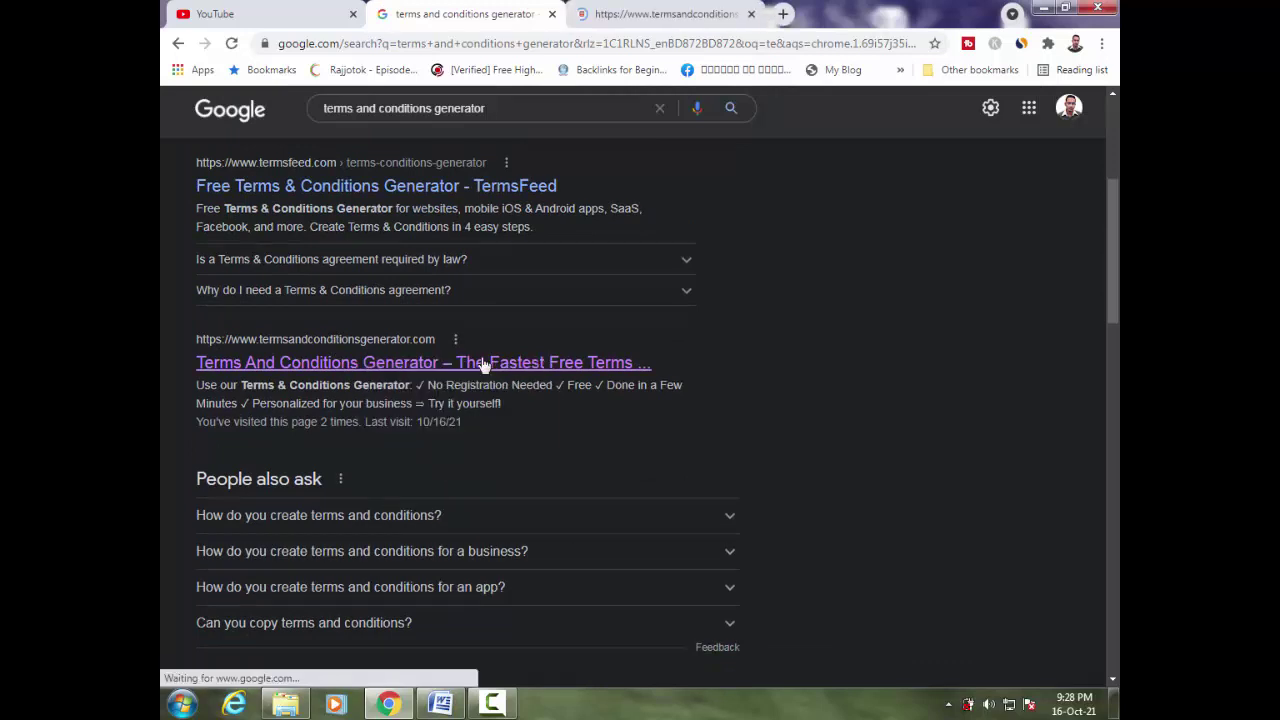
Look over the generator page, then load the Smart Tuber 16 Blog in another tab
{"action": "left_click", "coordinate": [665, 14]}
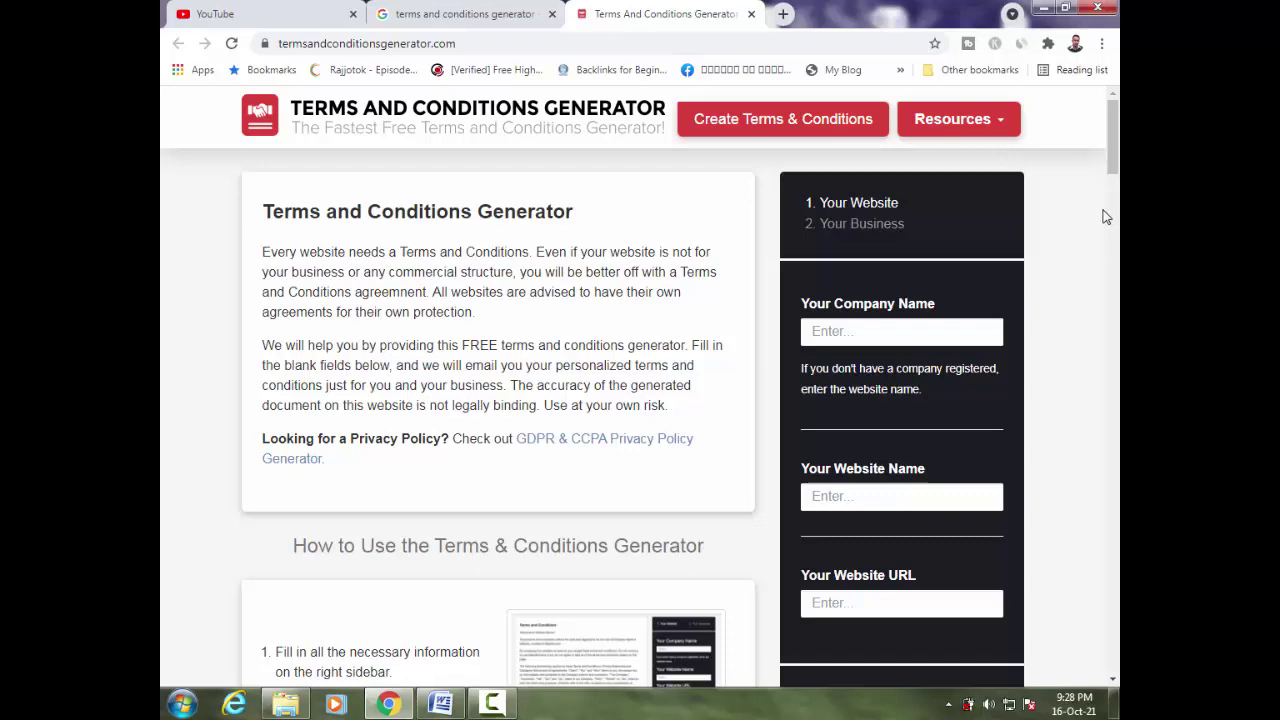
{"action": "scroll", "coordinate": [1105, 217], "scroll_direction": "down", "scroll_amount": 2}
{"action": "scroll", "coordinate": [1105, 217], "scroll_direction": "up", "scroll_amount": 2}
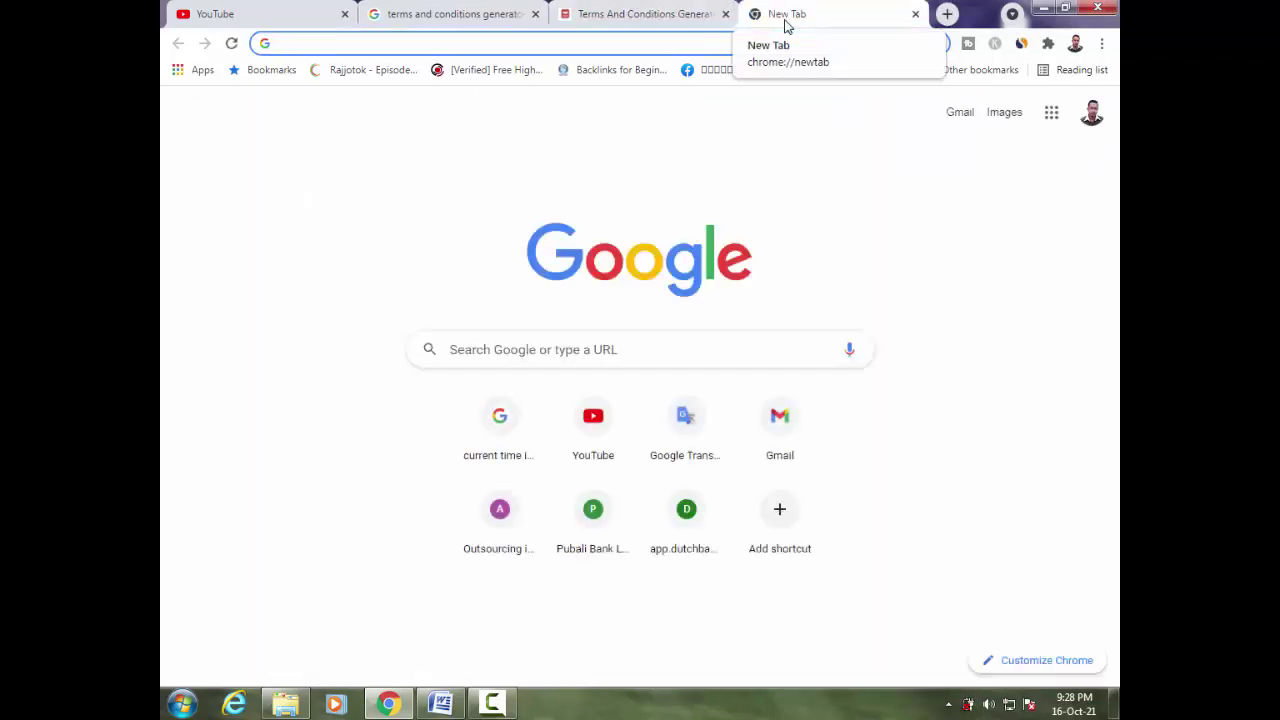
{"action": "type", "text": "smar"}
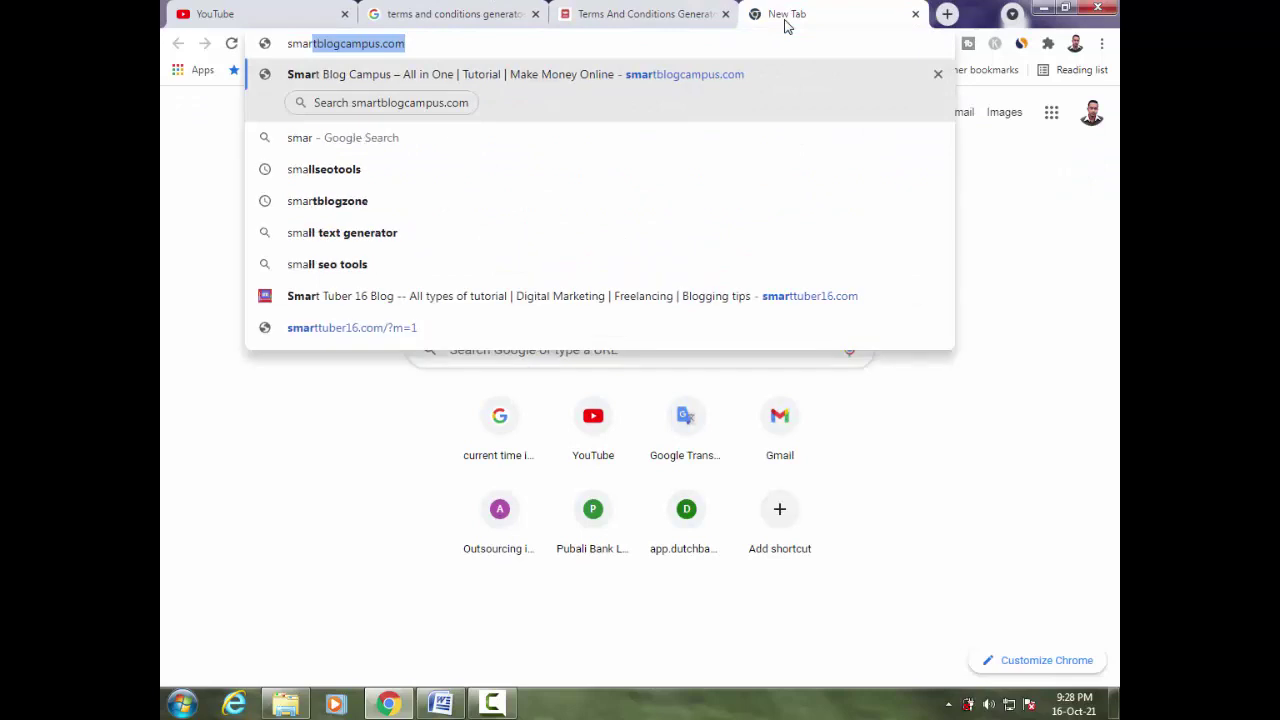
{"action": "type", "text": "t"}
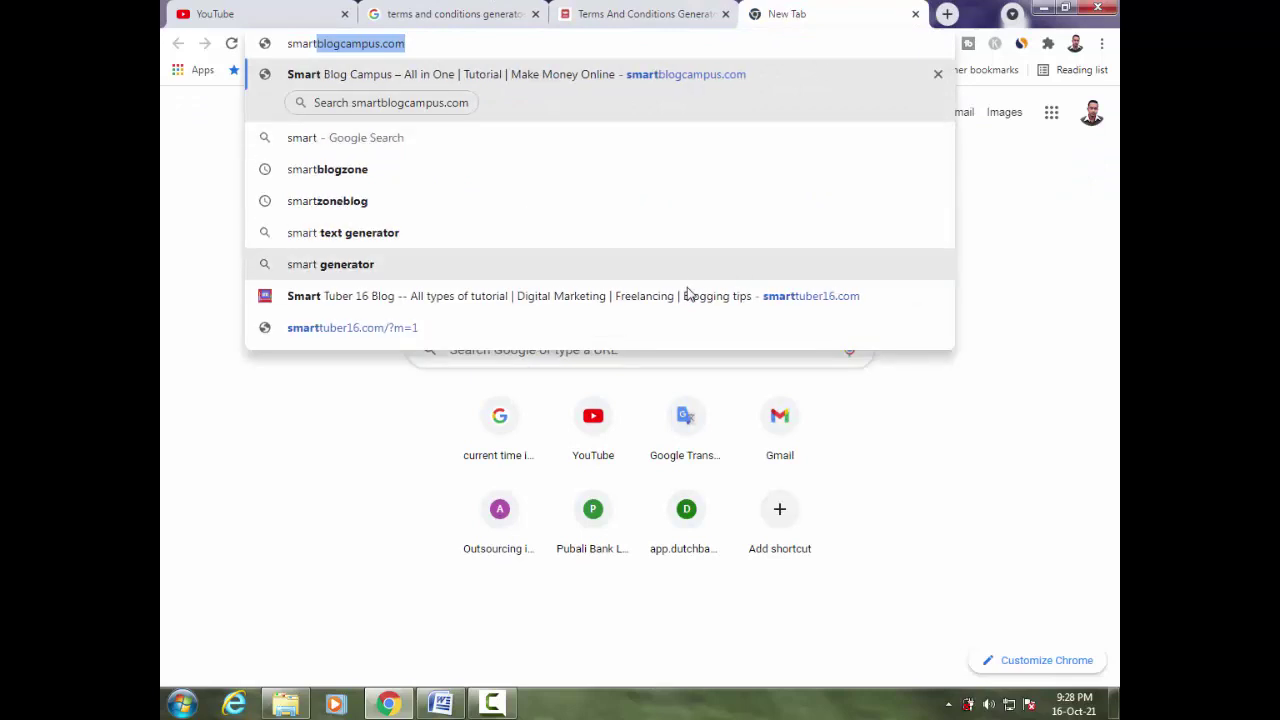
{"action": "left_click", "coordinate": [692, 296]}
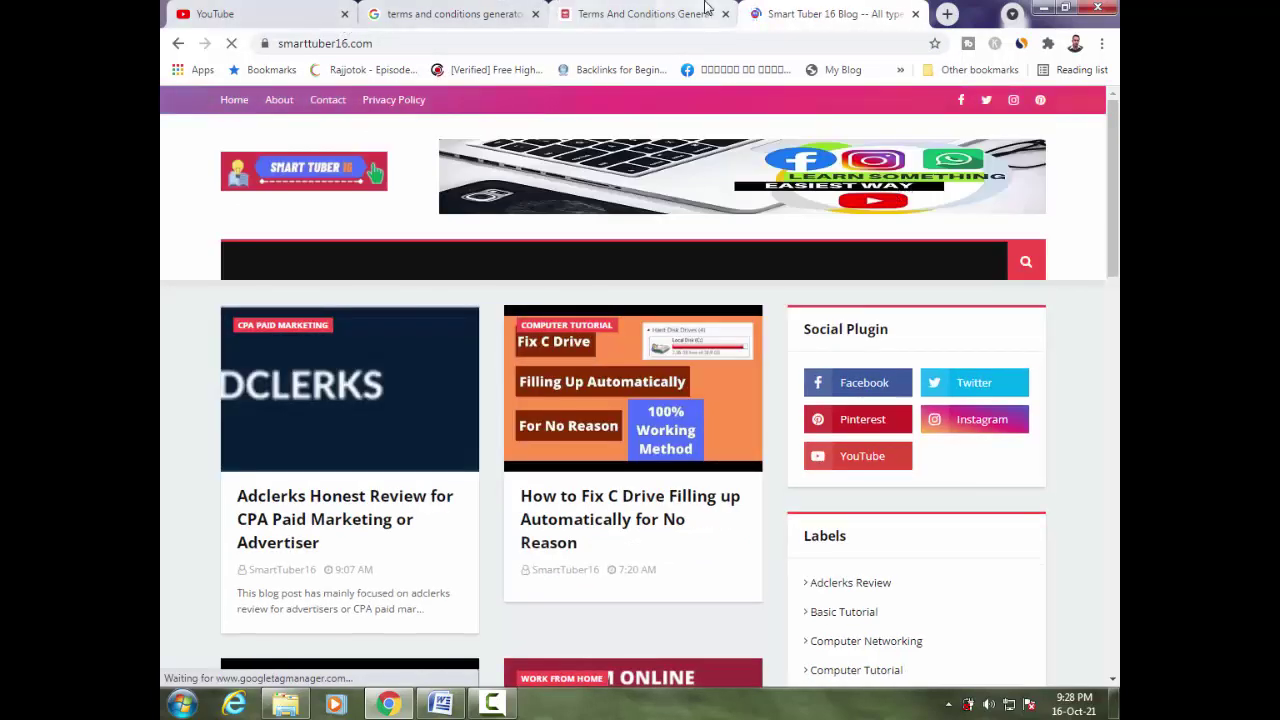
Enter 'Smart Tuber 16' as the Company Name on the generator form
{"action": "left_click", "coordinate": [640, 14]}
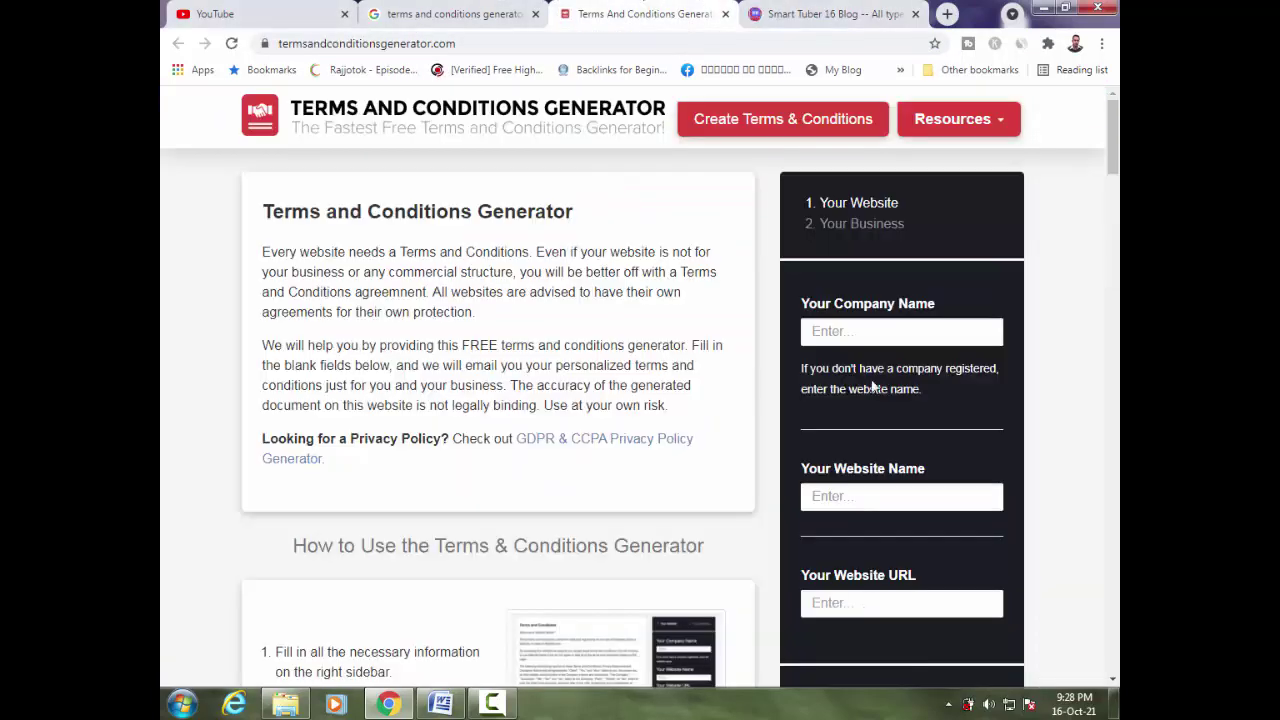
{"action": "left_click", "coordinate": [872, 326]}
{"action": "type", "text": "Smart Tuber"}
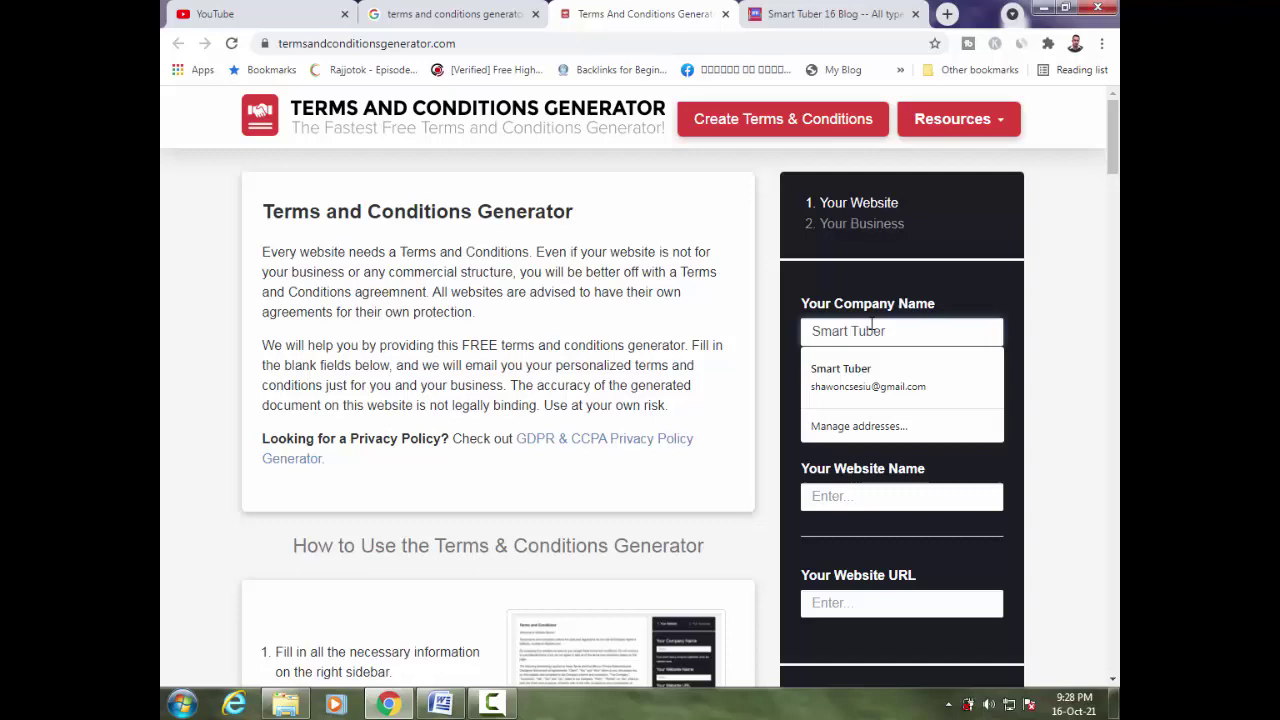
{"action": "type", "text": " 16"}
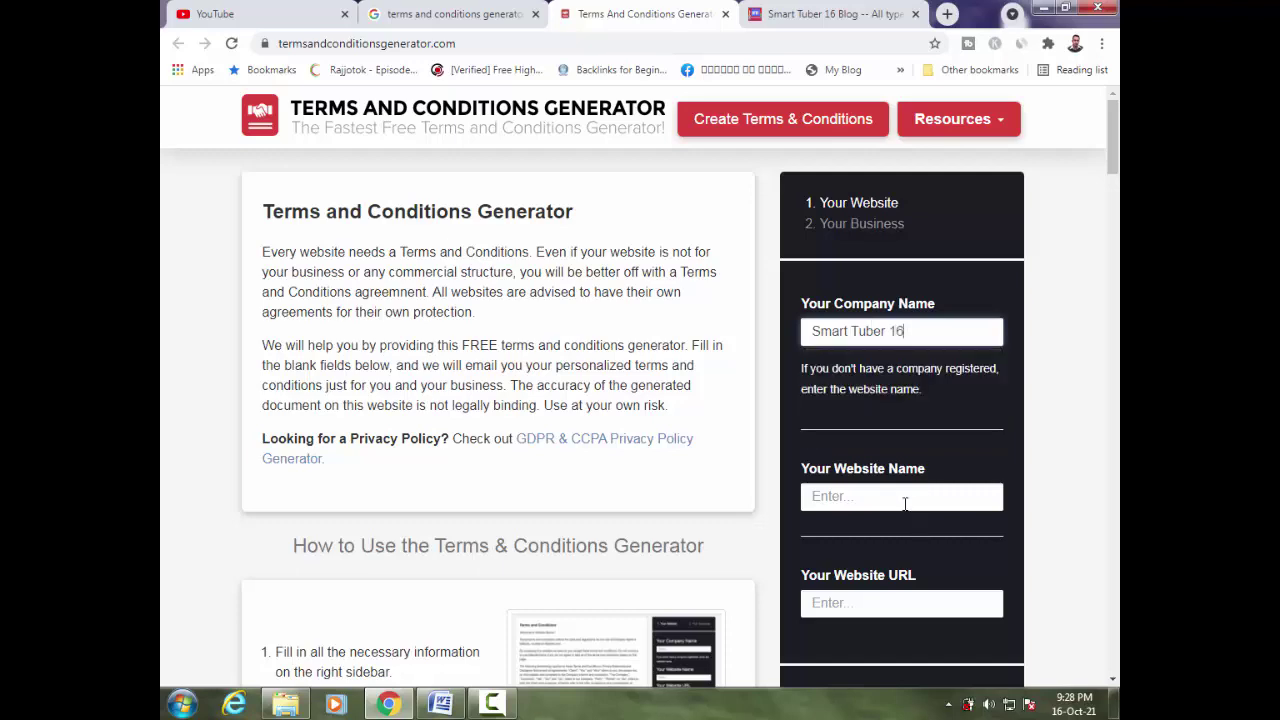
{"action": "left_click", "coordinate": [904, 503]}
{"action": "scroll", "coordinate": [1030, 440], "scroll_direction": "down", "scroll_amount": 3}
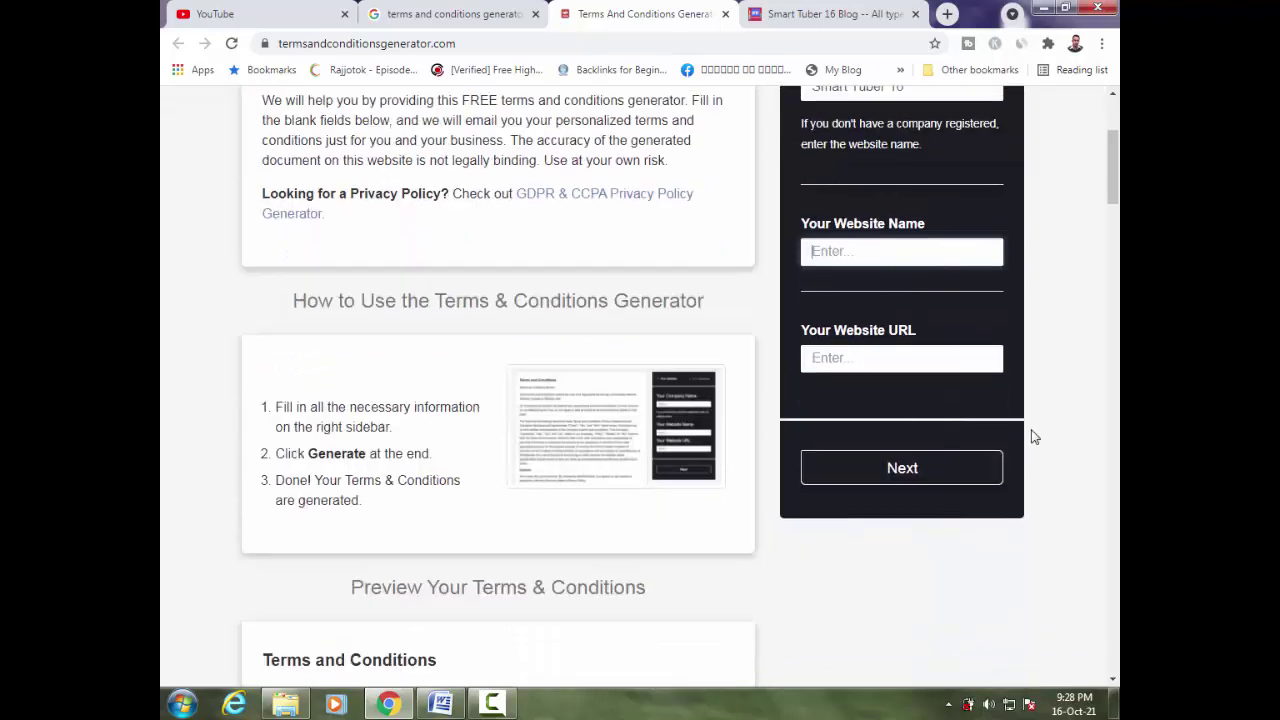
Paste the Smart Tuber 16 blog address as Website Name and URL, then go to business details
{"action": "left_click", "coordinate": [836, 12]}
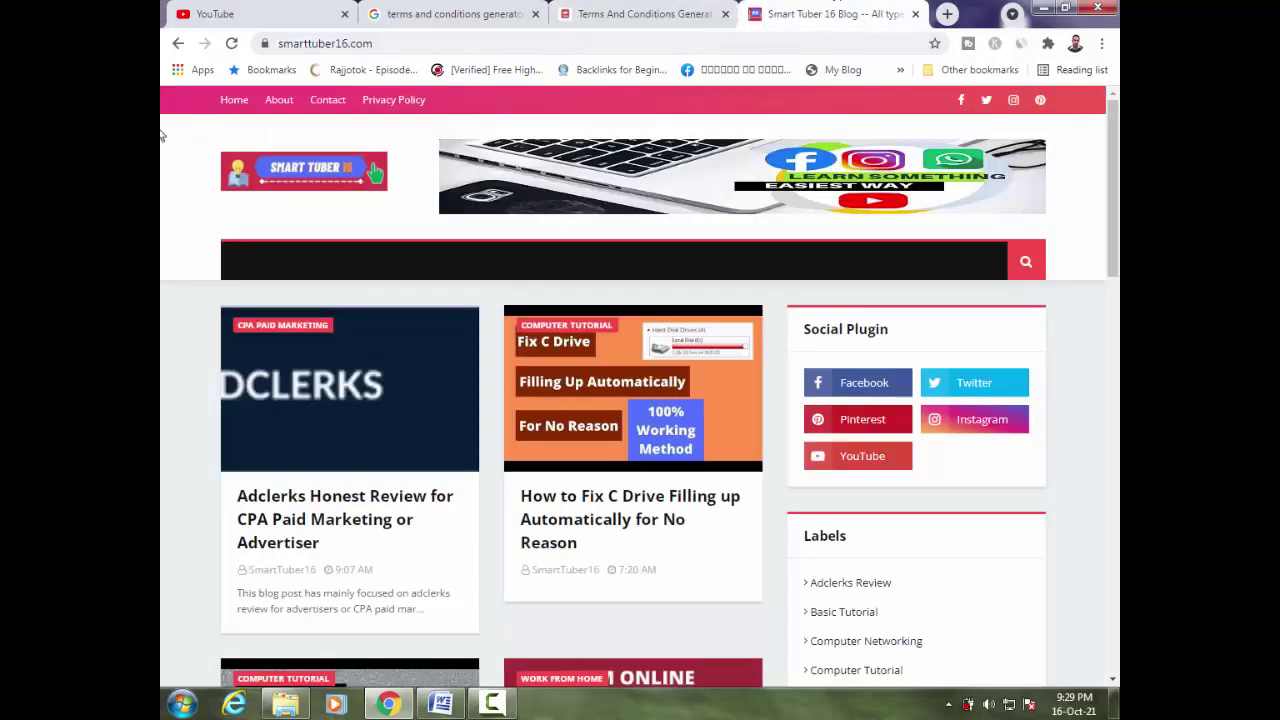
{"action": "left_click", "coordinate": [430, 44]}
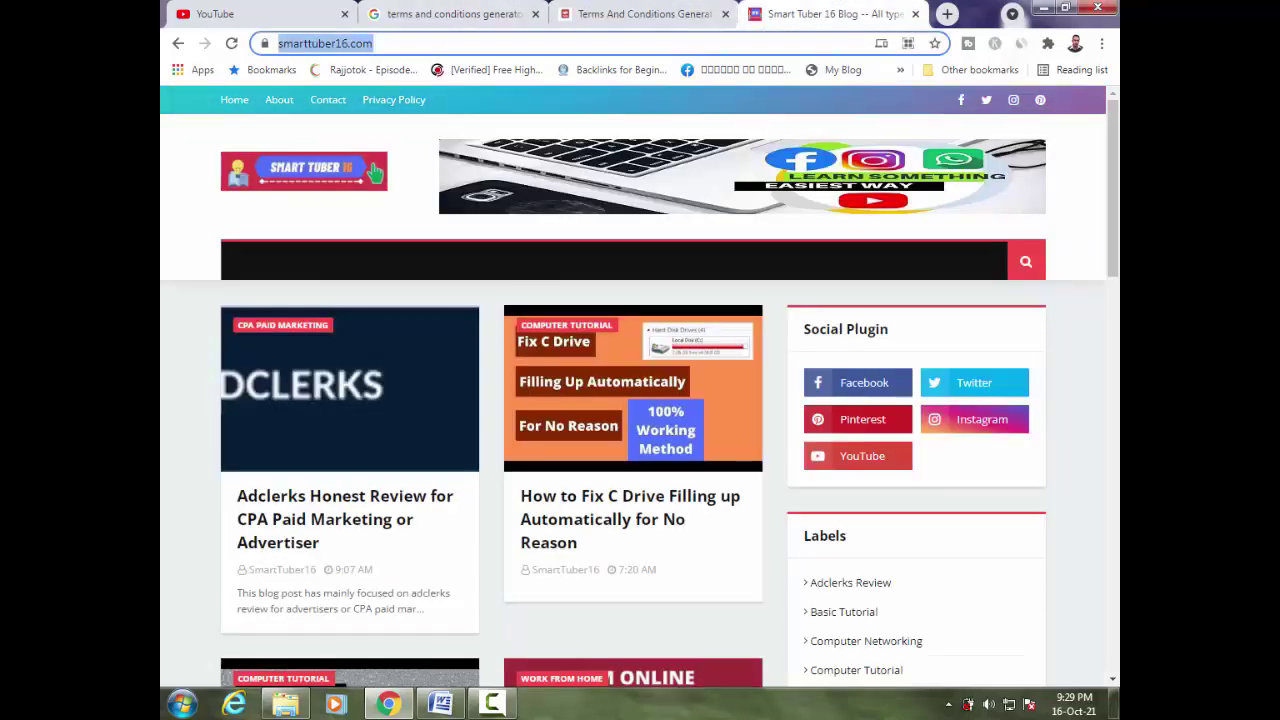
{"action": "left_click", "coordinate": [705, 10]}
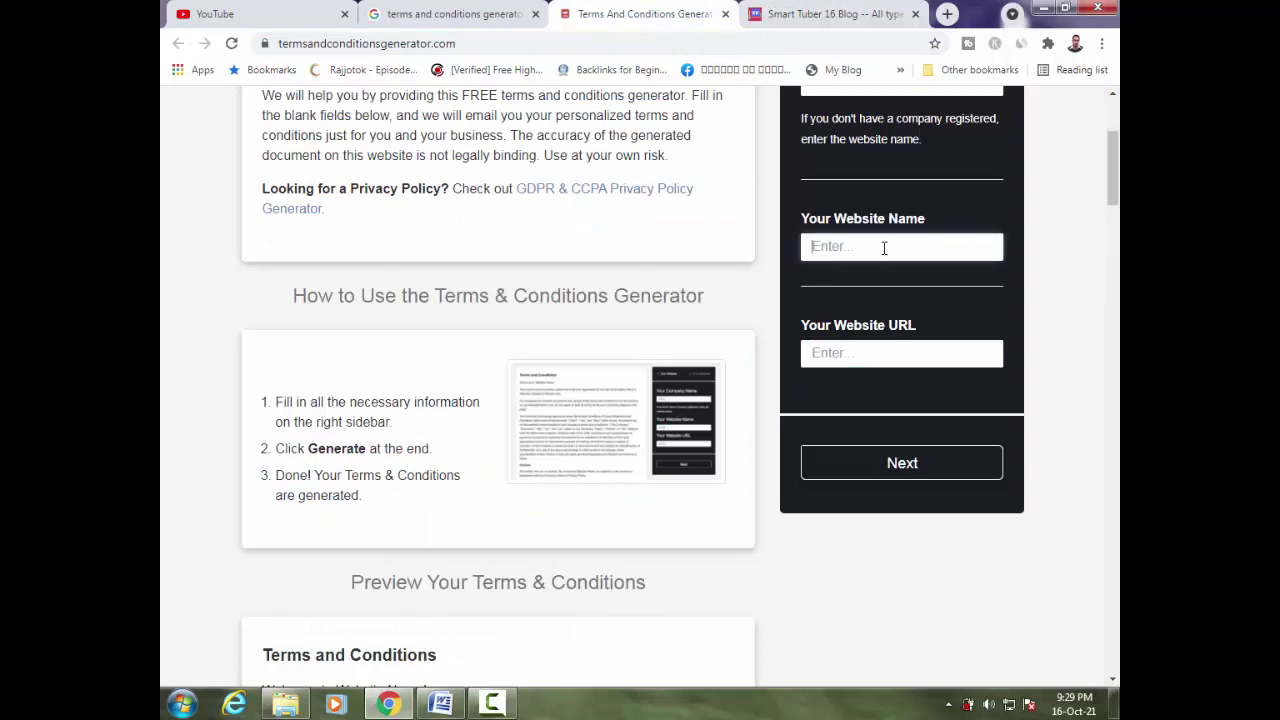
{"action": "key", "text": "ctrl+v"}
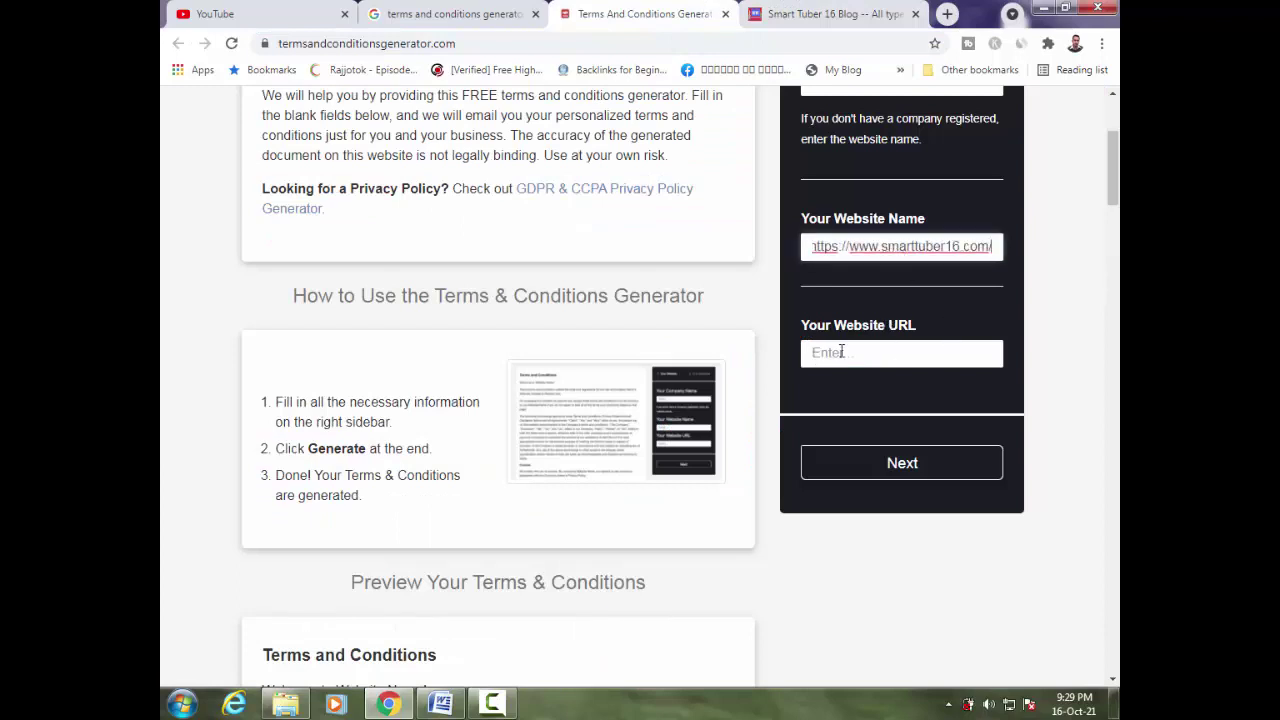
{"action": "left_click", "coordinate": [841, 352]}
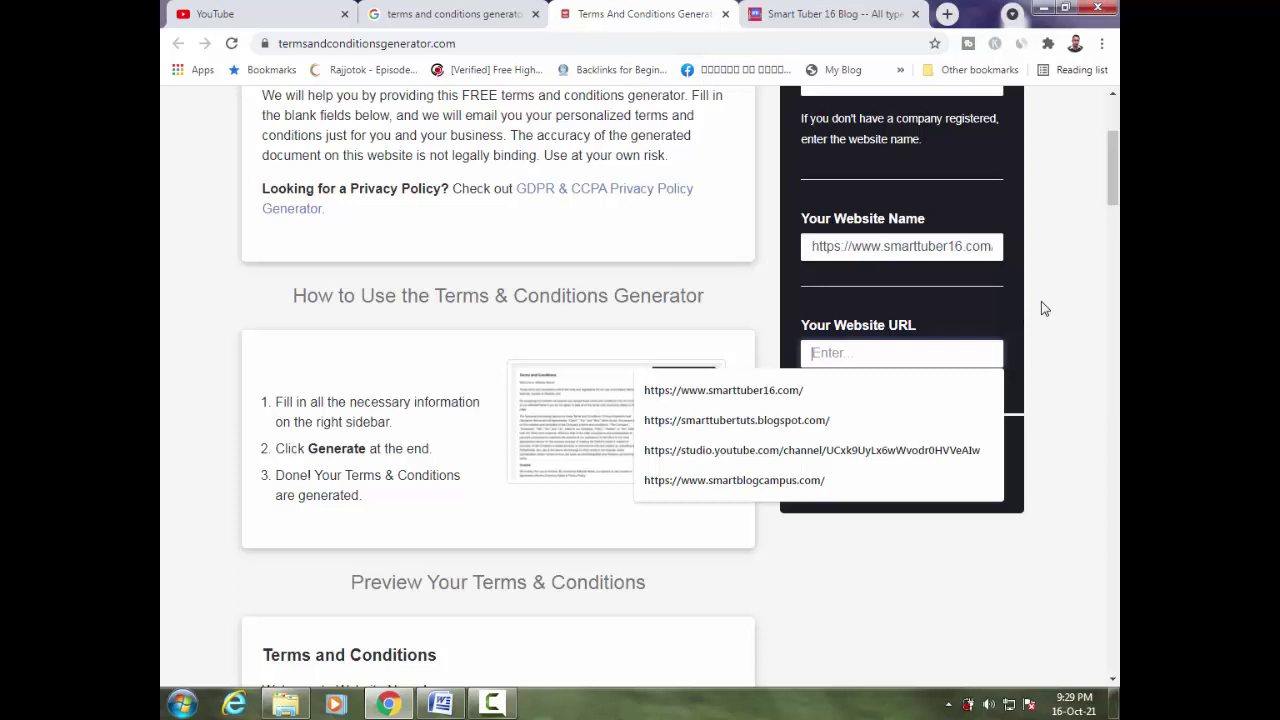
{"action": "left_click", "coordinate": [776, 390]}
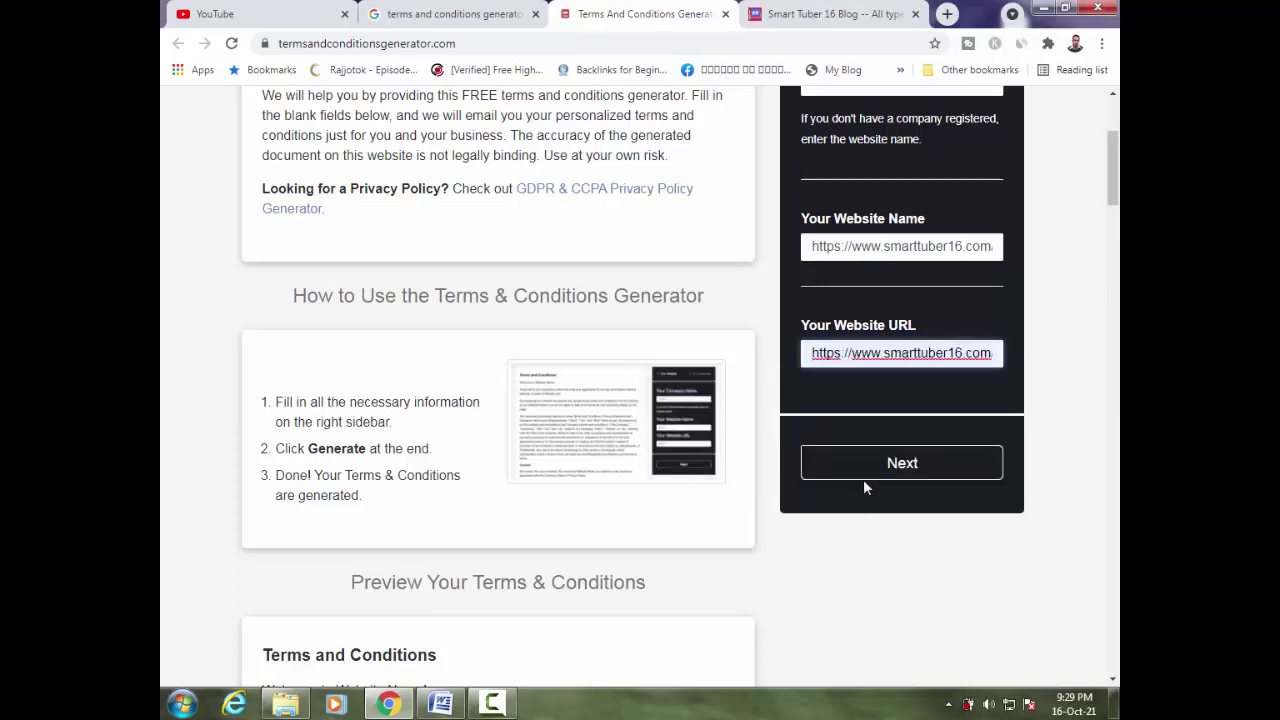
{"action": "left_click", "coordinate": [900, 463]}
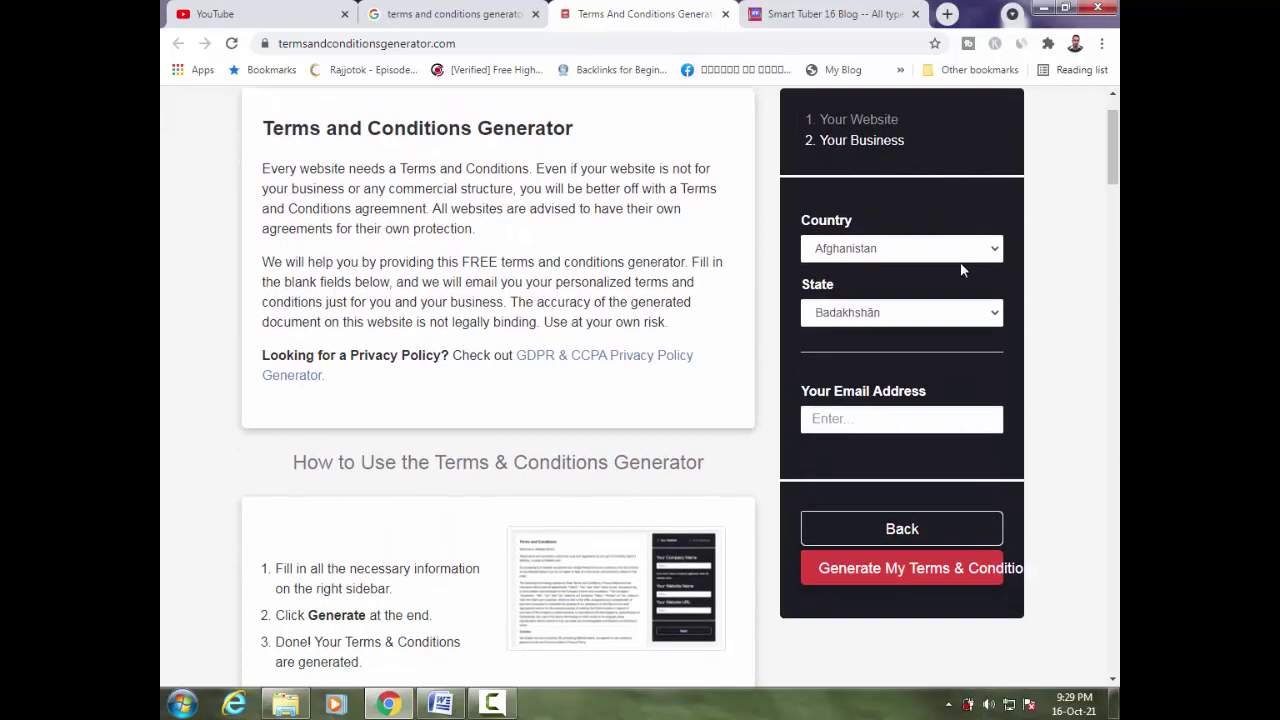
Choose Bangladesh as the country, fill in the saved email address, and generate the terms
{"action": "left_click", "coordinate": [992, 250]}
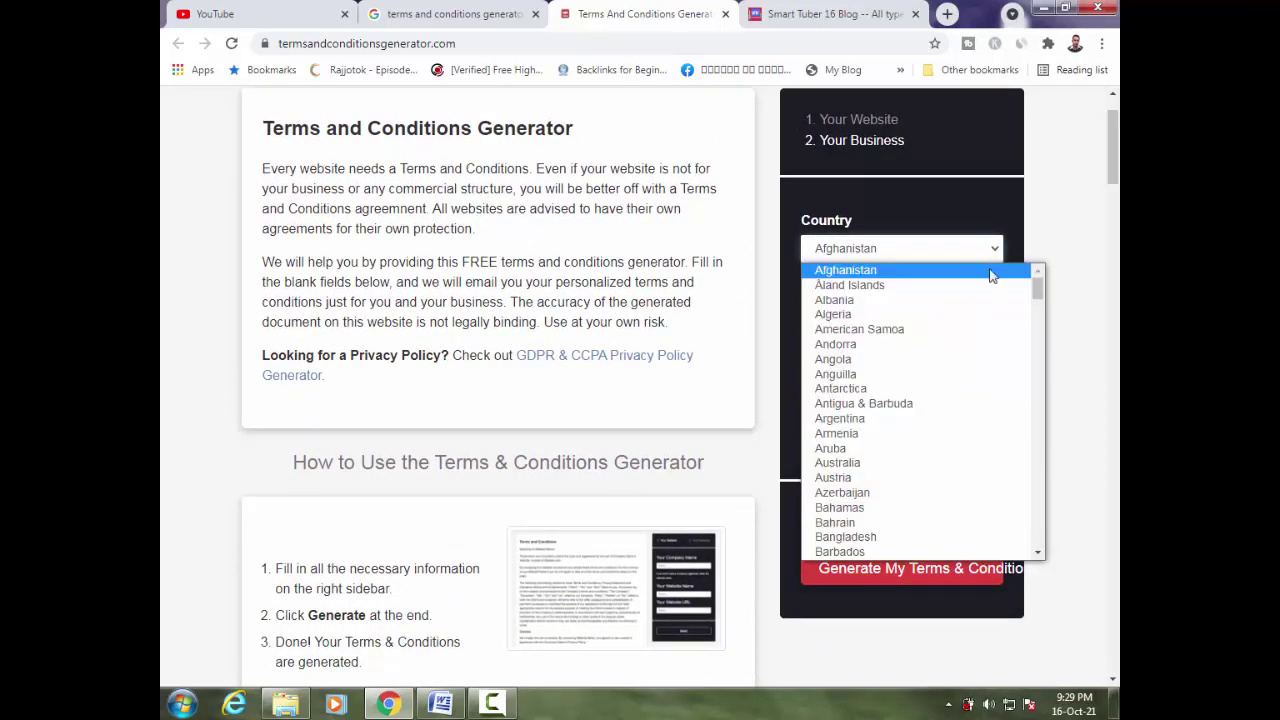
{"action": "left_click", "coordinate": [894, 537]}
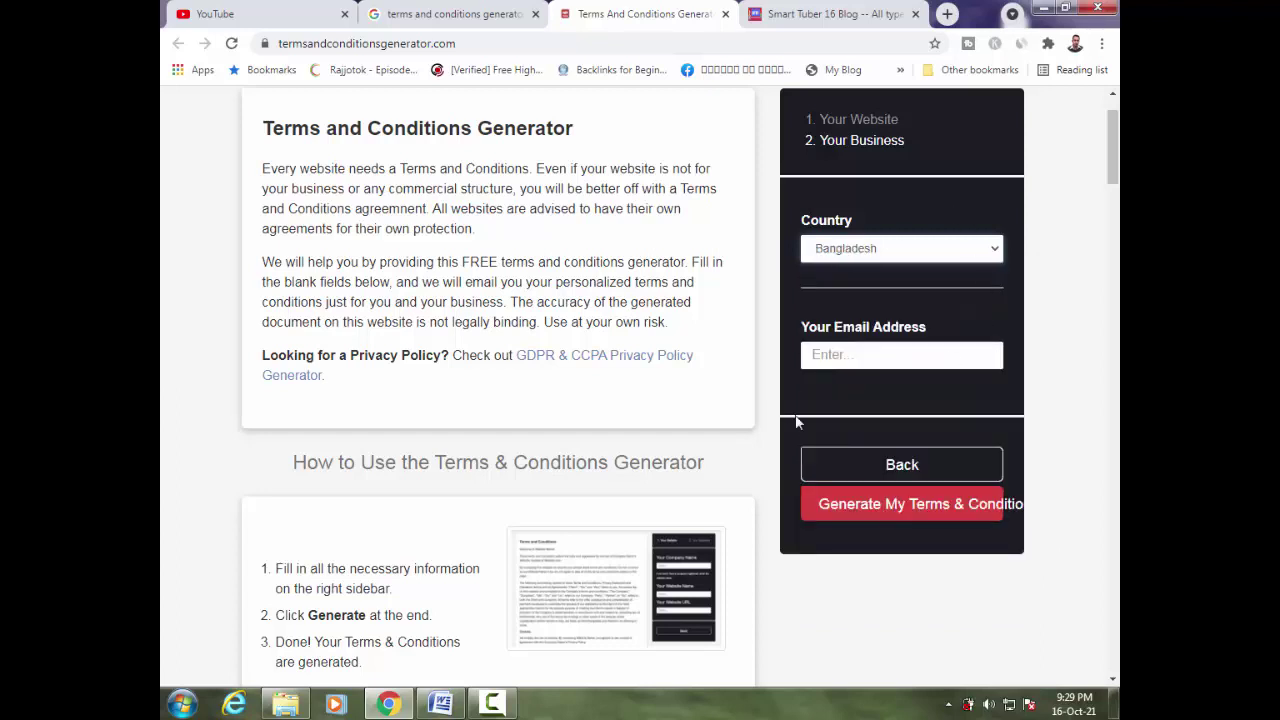
{"action": "left_click", "coordinate": [818, 354]}
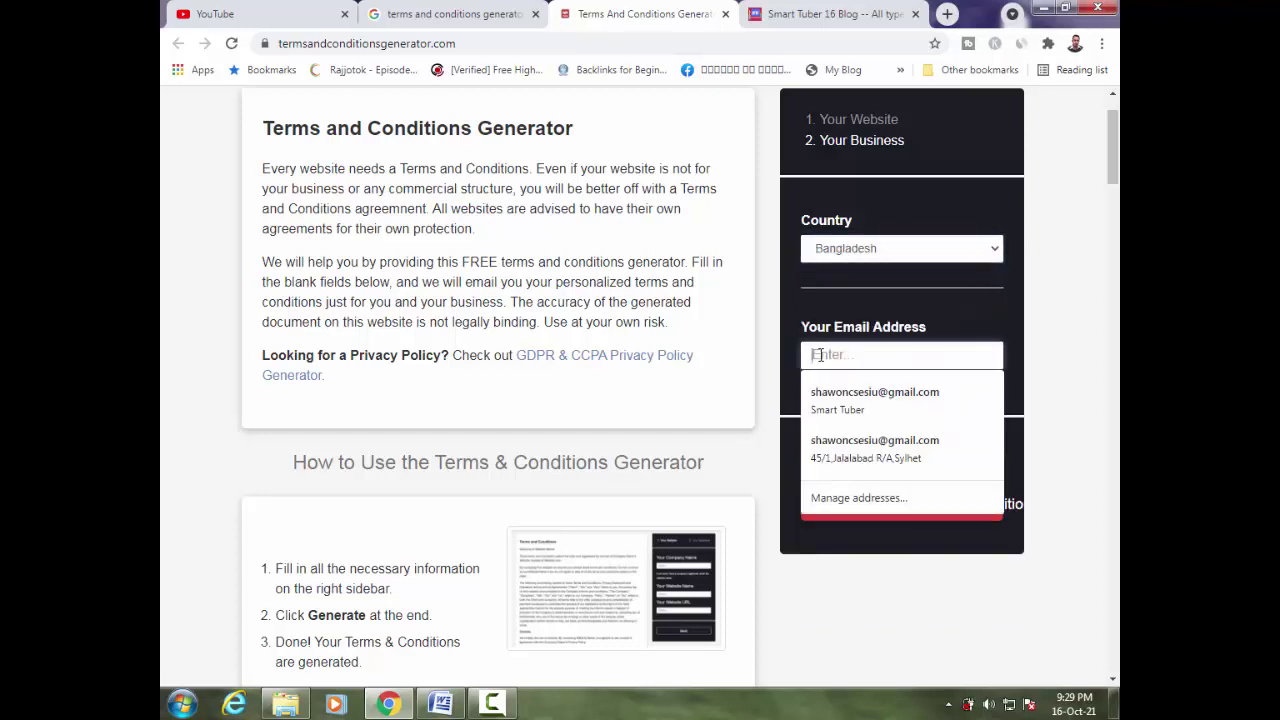
{"action": "left_click", "coordinate": [880, 412]}
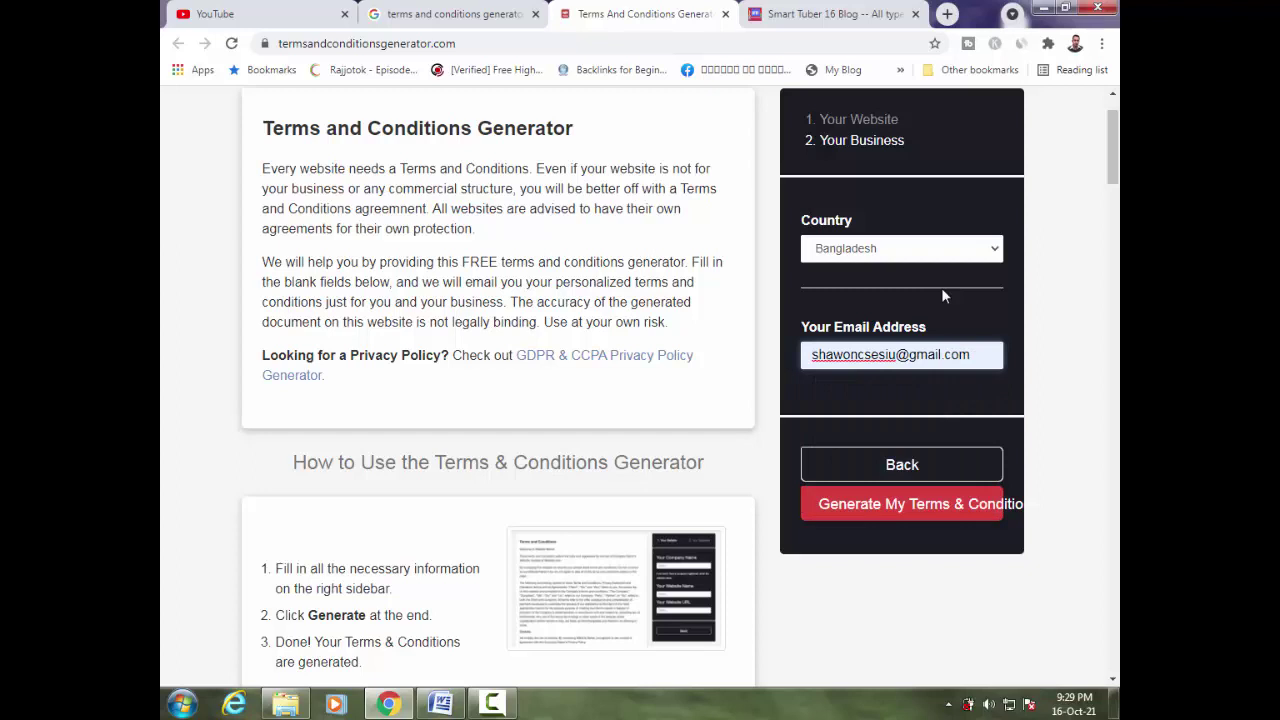
{"action": "left_click", "coordinate": [919, 513]}
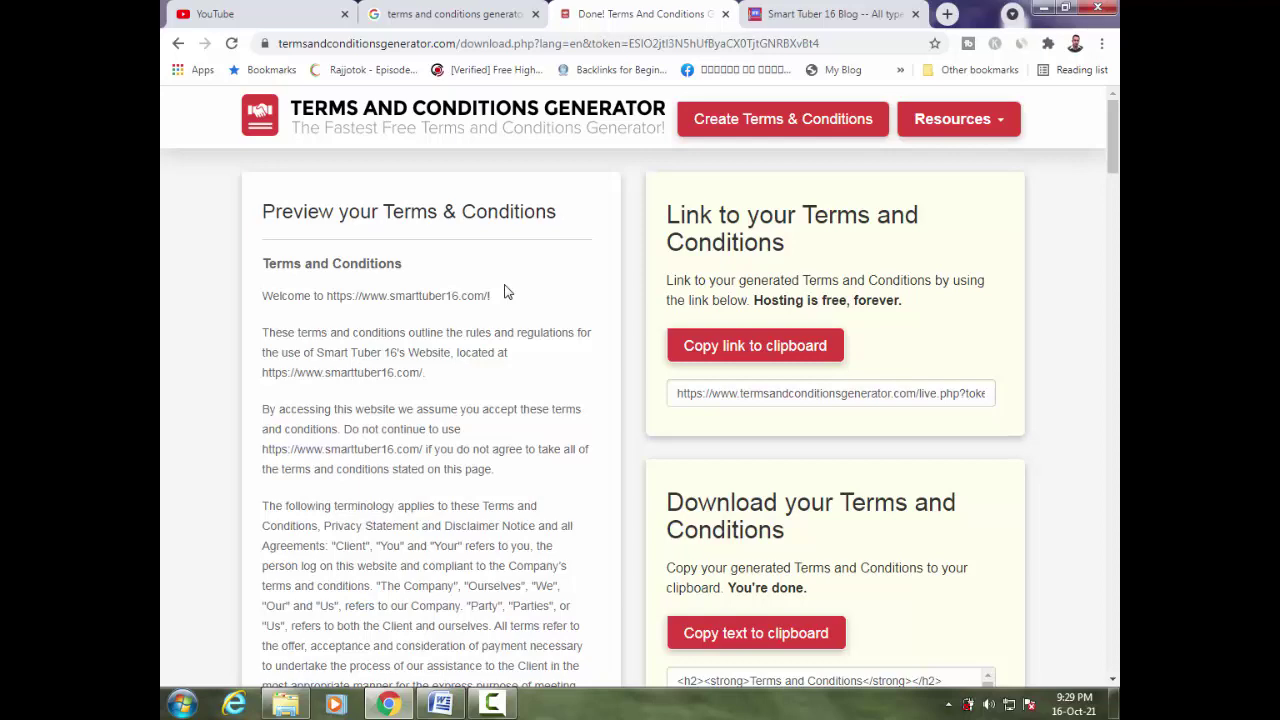
Copy the generated Smart Tuber 16 terms text to the clipboard
{"action": "scroll", "coordinate": [505, 291], "scroll_direction": "down", "scroll_amount": 2}
{"action": "scroll", "coordinate": [505, 291], "scroll_direction": "down", "scroll_amount": 1}
{"action": "scroll", "coordinate": [505, 291], "scroll_direction": "down", "scroll_amount": 3}
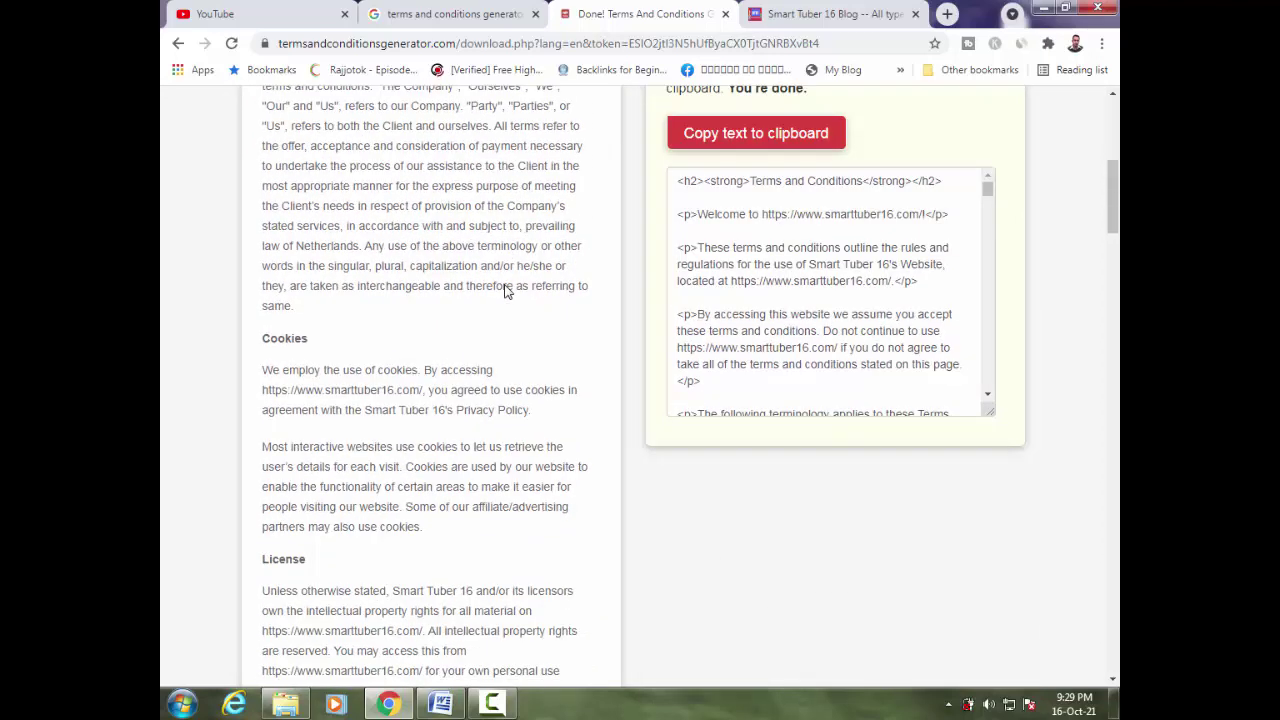
{"action": "scroll", "coordinate": [505, 291], "scroll_direction": "down", "scroll_amount": 2}
{"action": "scroll", "coordinate": [505, 291], "scroll_direction": "up", "scroll_amount": 2}
{"action": "scroll", "coordinate": [505, 291], "scroll_direction": "up", "scroll_amount": 3}
{"action": "scroll", "coordinate": [505, 291], "scroll_direction": "up", "scroll_amount": 1}
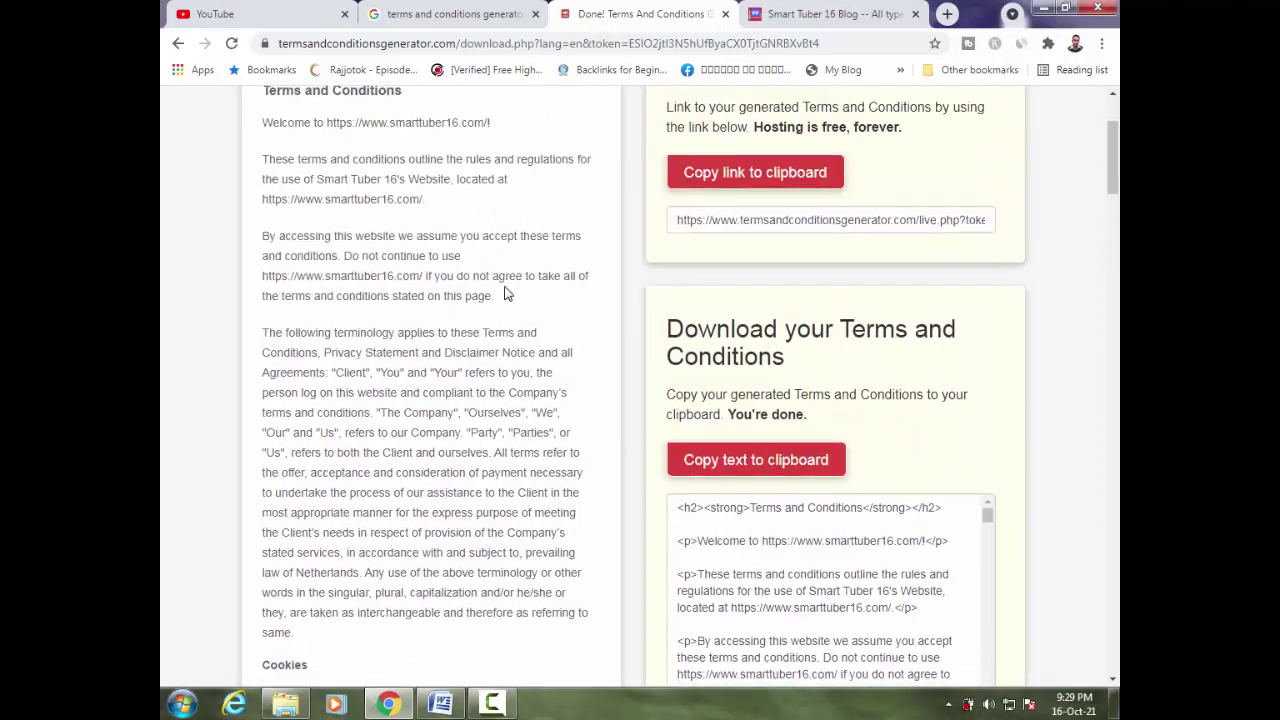
{"action": "scroll", "coordinate": [505, 287], "scroll_direction": "down", "scroll_amount": 1}
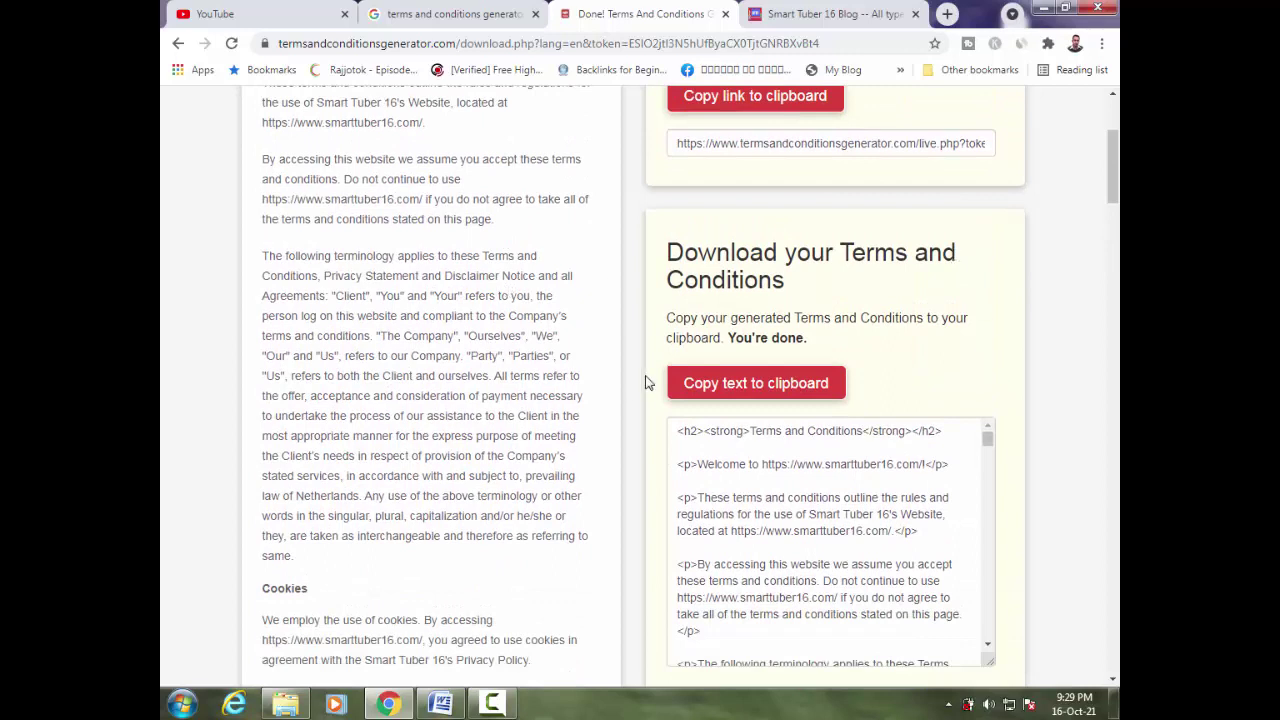
{"action": "left_click", "coordinate": [770, 383]}
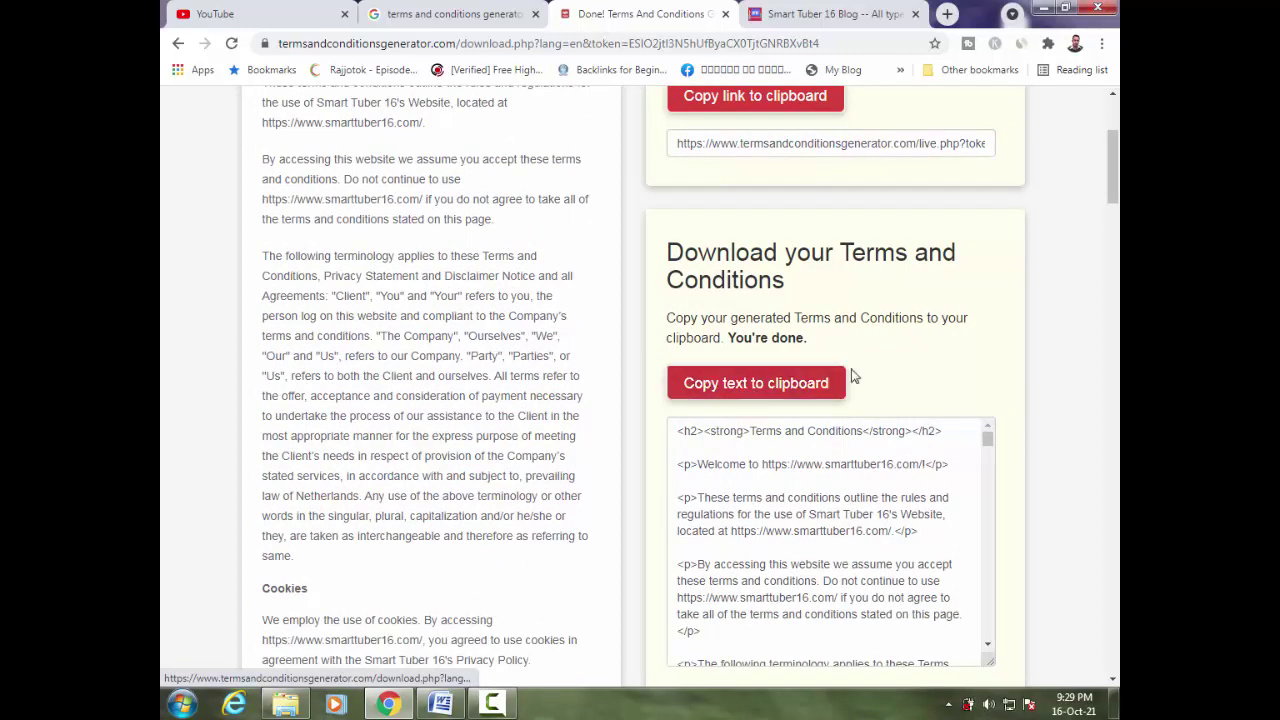
{"action": "left_click", "coordinate": [755, 385]}
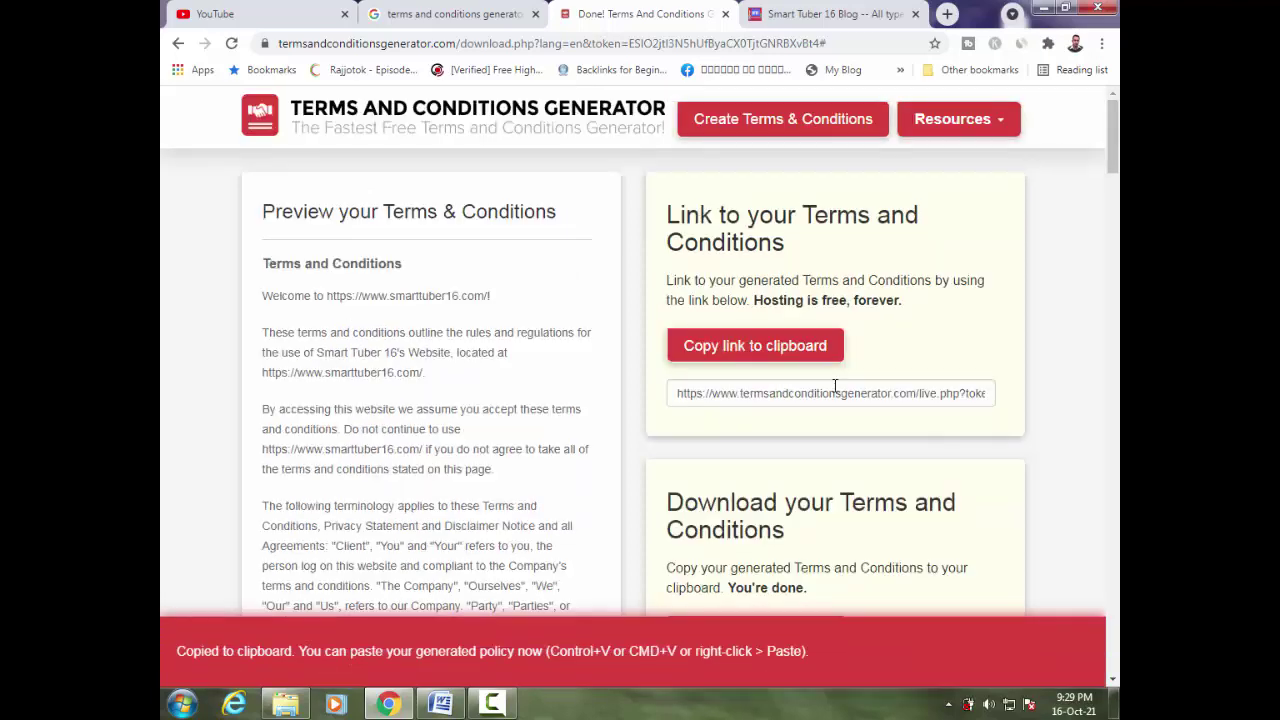
{"action": "left_click", "coordinate": [947, 14]}
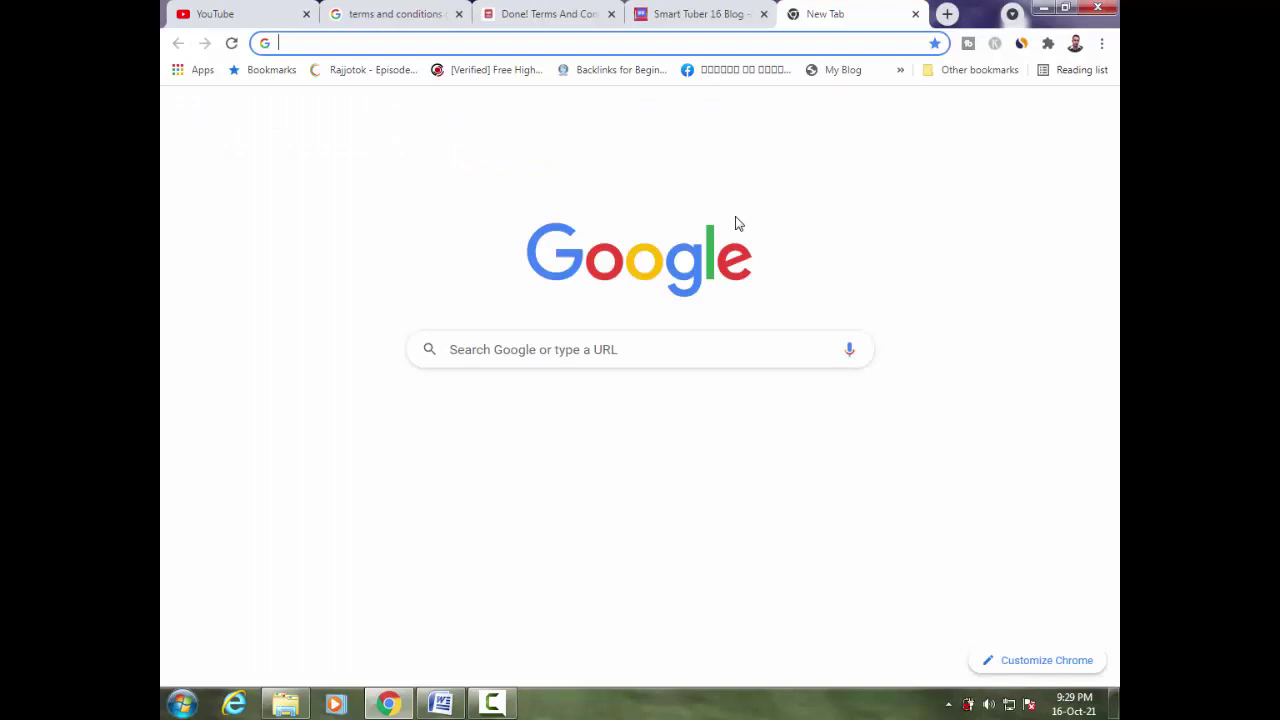
Go to blogger.com and show the Smart Tuber 16 Pages list
{"action": "type", "text": "blo"}
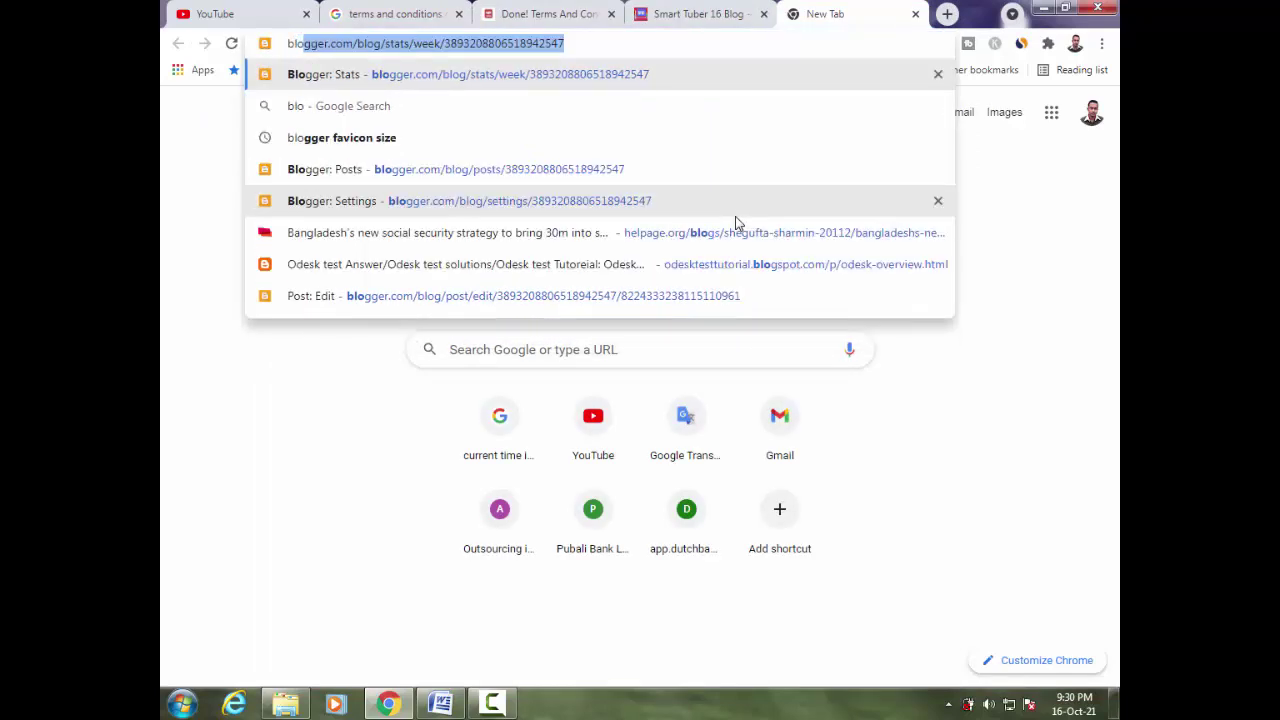
{"action": "key", "text": "Return"}
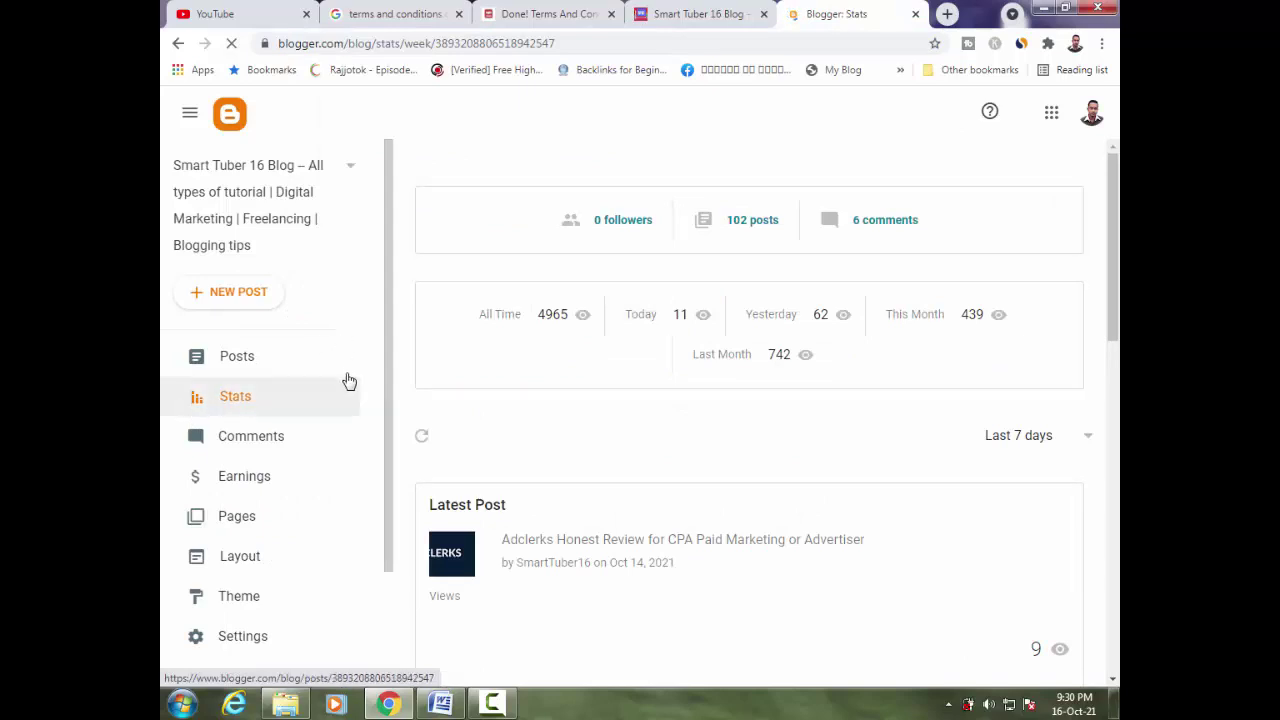
{"action": "left_click", "coordinate": [274, 528]}
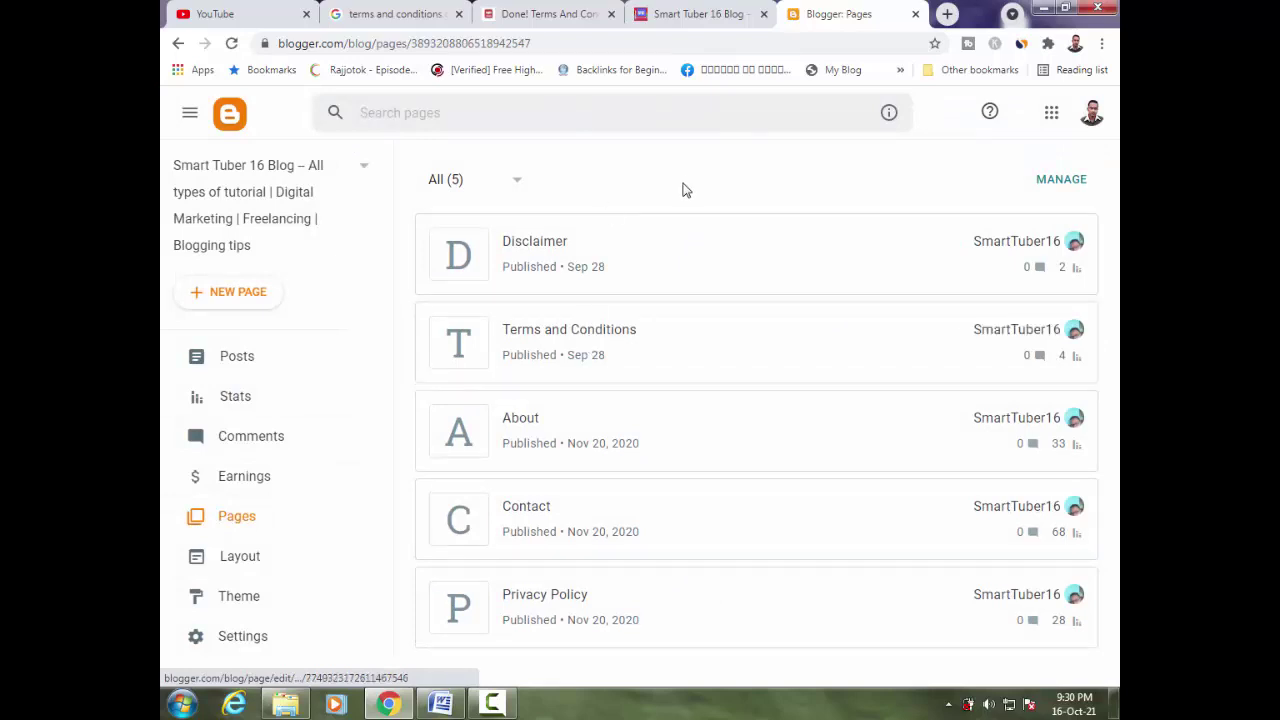
Start a new Blogger page with the title 'Test Terms and Conditions'
{"action": "left_click", "coordinate": [244, 298]}
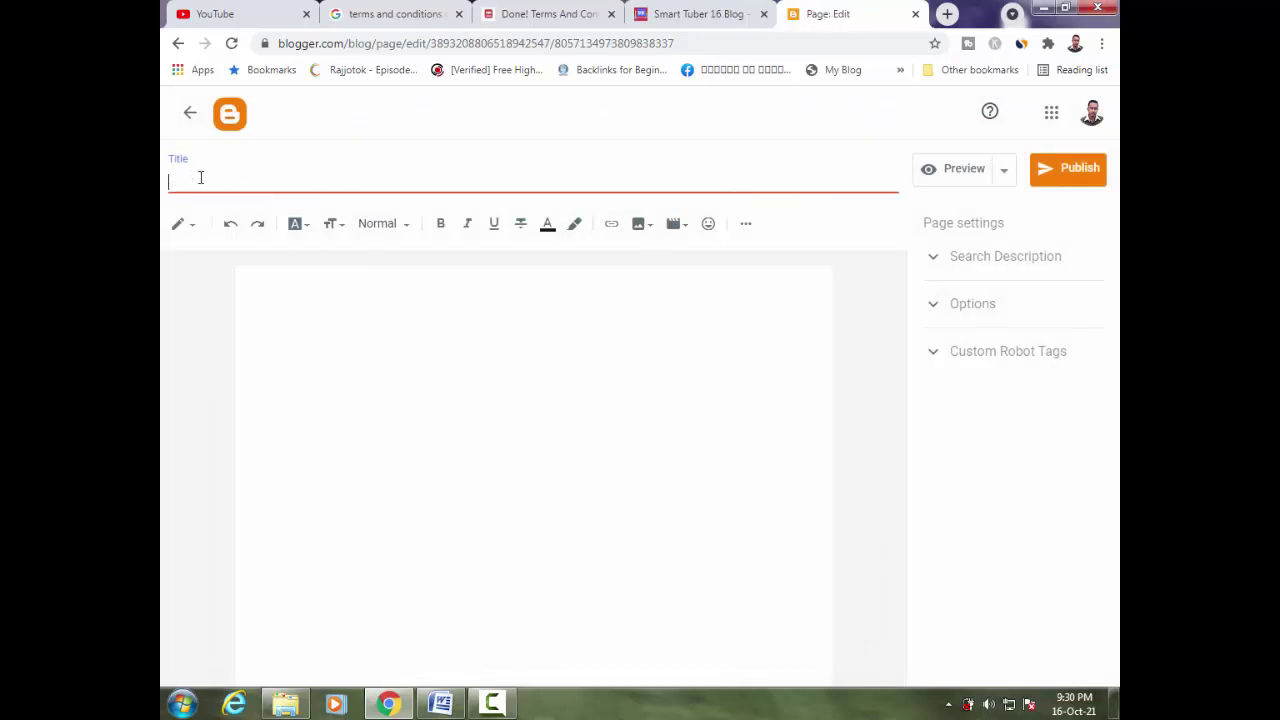
{"action": "type", "text": "Test Terms and Con"}
{"action": "type", "text": "ditions"}
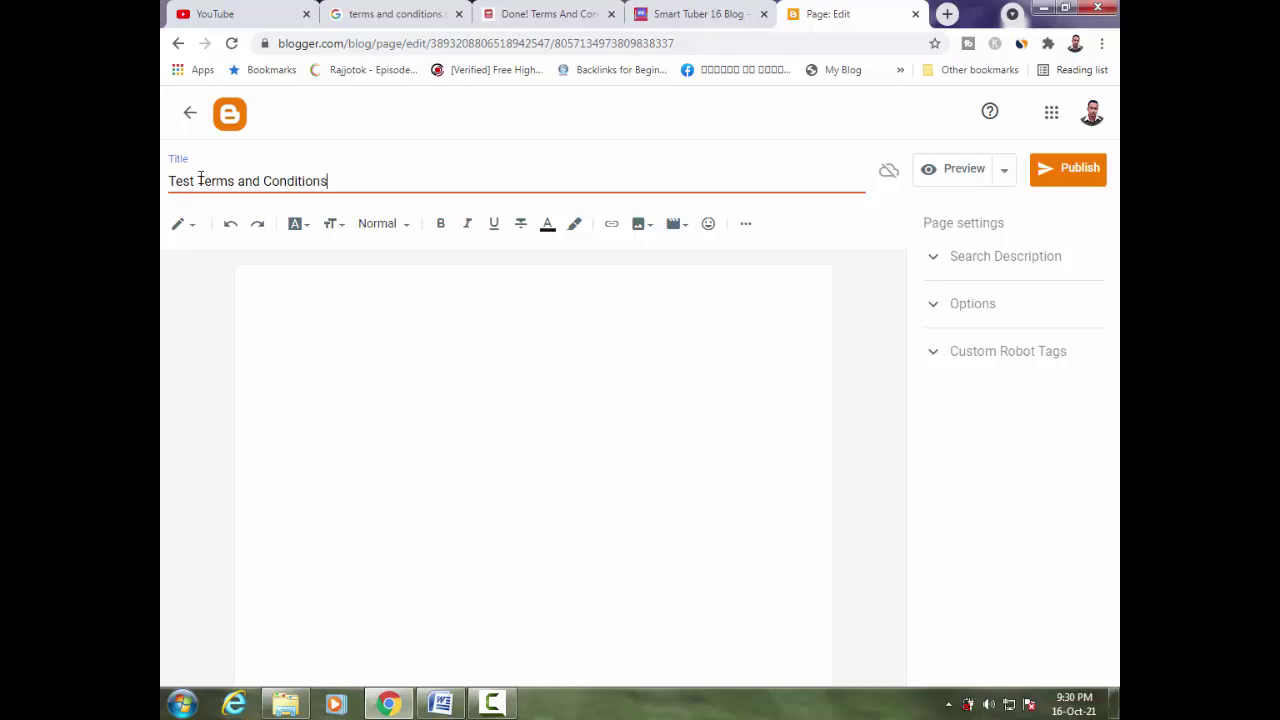
Switch the page editor to HTML view and paste in the generated terms HTML
{"action": "left_click", "coordinate": [276, 303]}
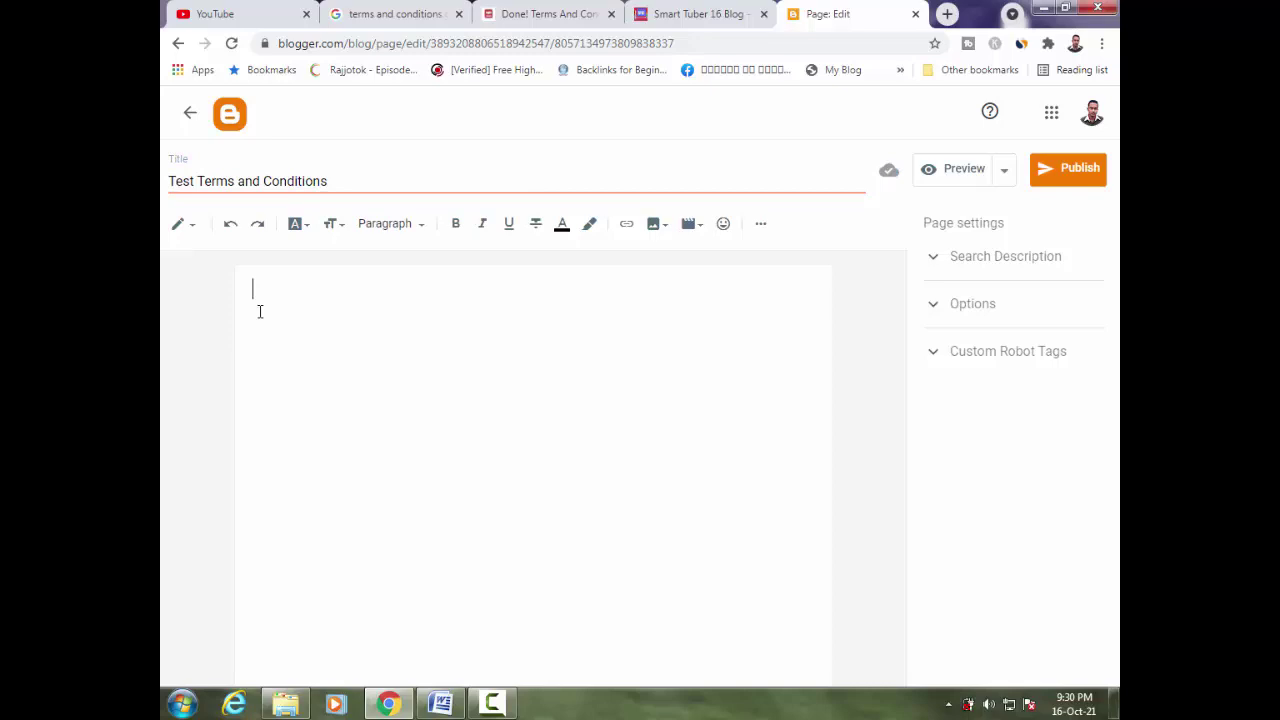
{"action": "left_click", "coordinate": [191, 231]}
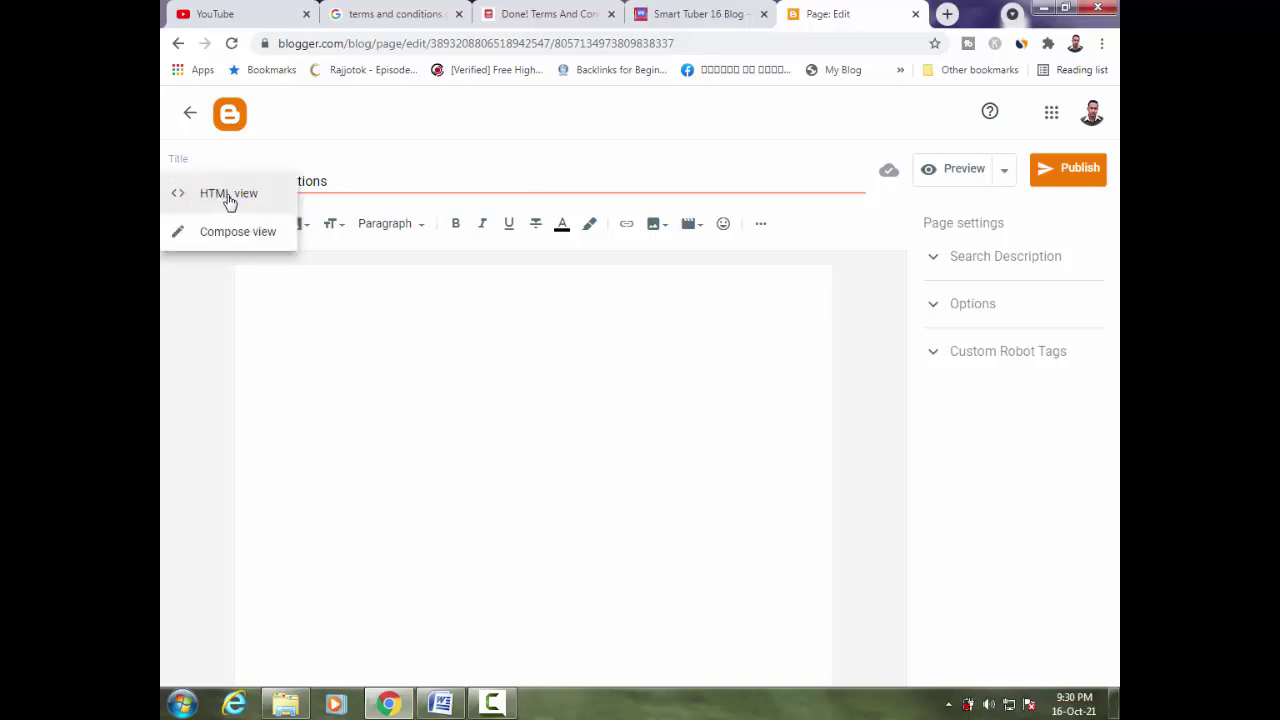
{"action": "left_click", "coordinate": [229, 198]}
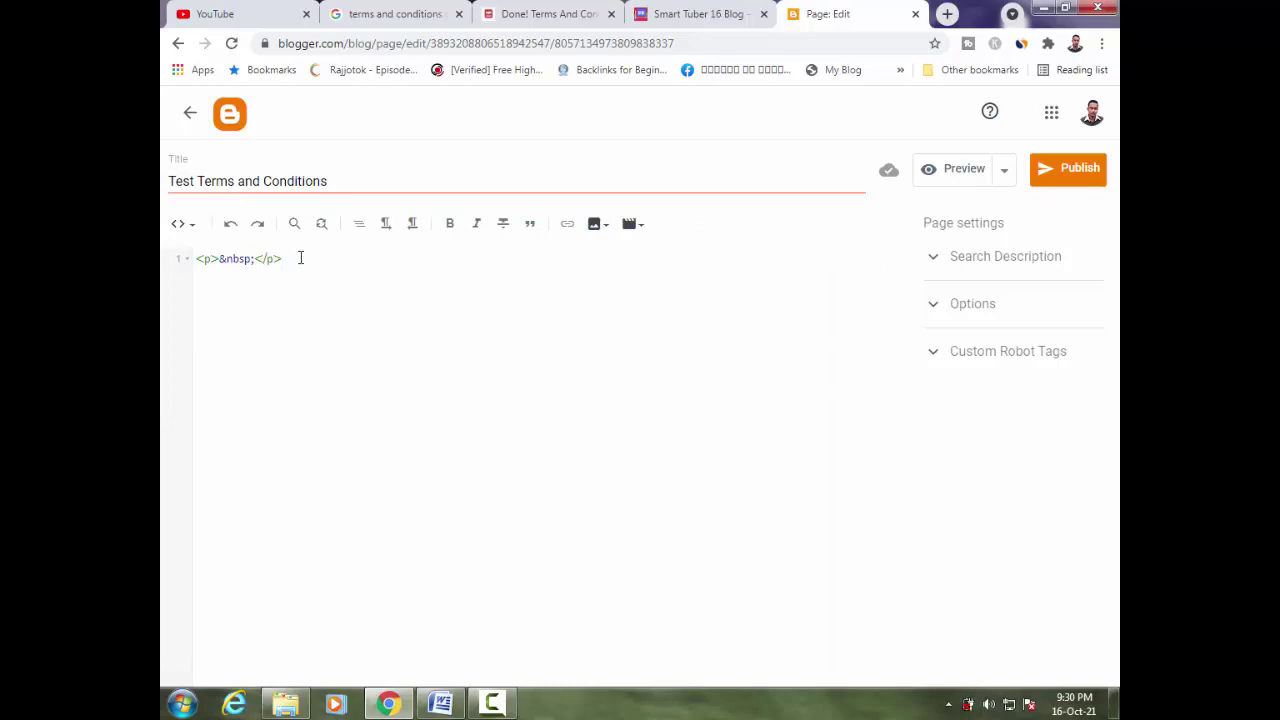
{"action": "left_click", "coordinate": [300, 258]}
{"action": "key", "text": "Return"}
{"action": "key", "text": "ctrl+v"}
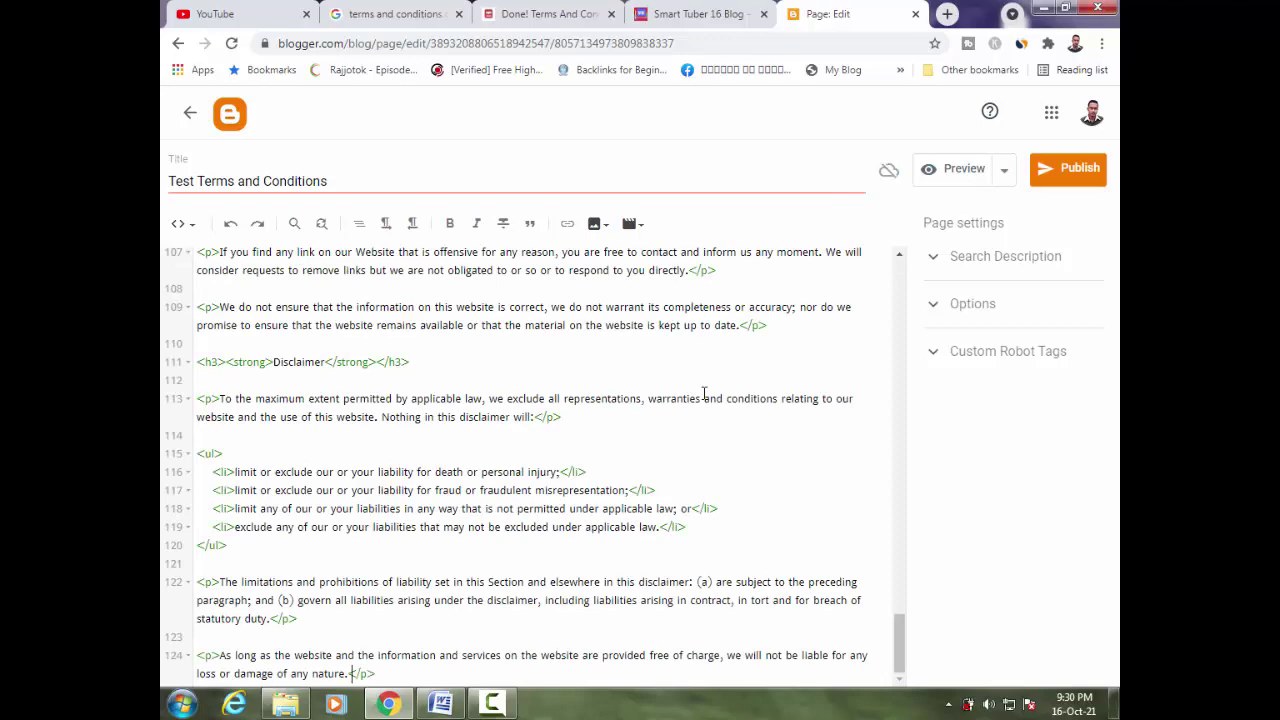
Scroll to the top of the pasted source and switch back to the formatted editing view
{"action": "scroll", "coordinate": [704, 394], "scroll_direction": "up", "scroll_amount": 6}
{"action": "scroll", "coordinate": [704, 394], "scroll_direction": "up", "scroll_amount": 6}
{"action": "scroll", "coordinate": [704, 394], "scroll_direction": "up", "scroll_amount": 6}
{"action": "scroll", "coordinate": [704, 394], "scroll_direction": "up", "scroll_amount": 5}
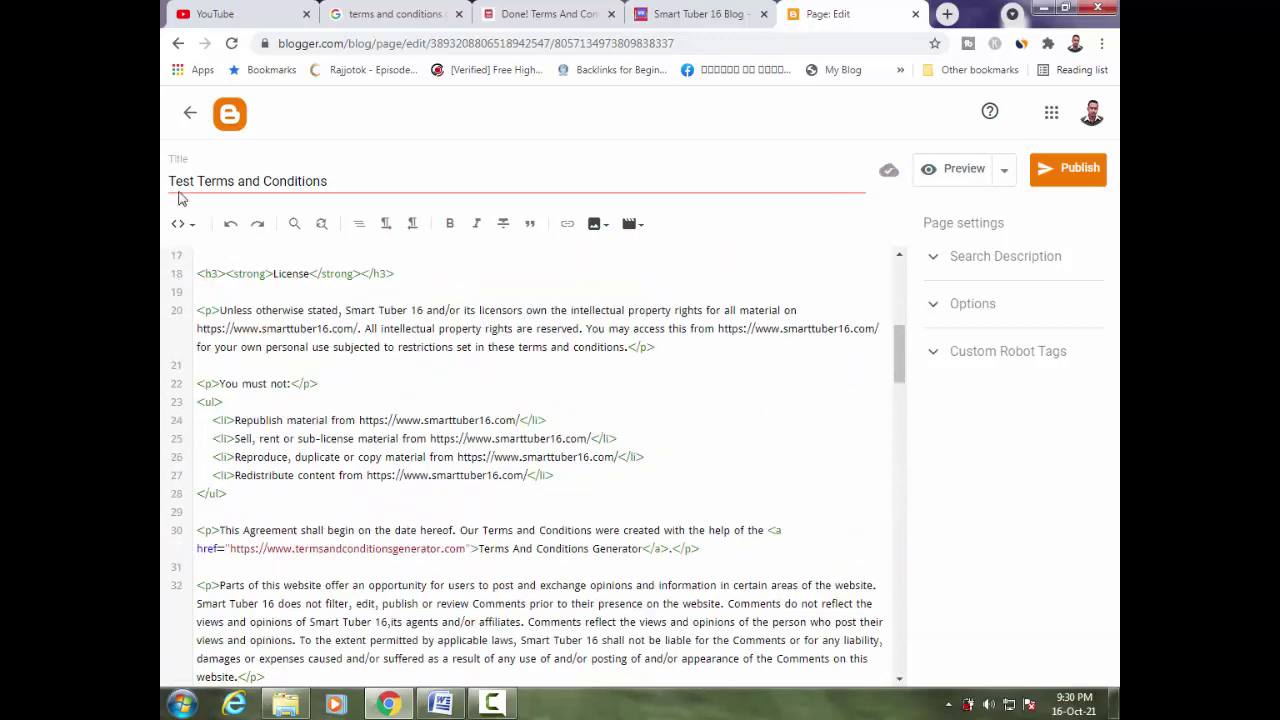
{"action": "left_click", "coordinate": [194, 229]}
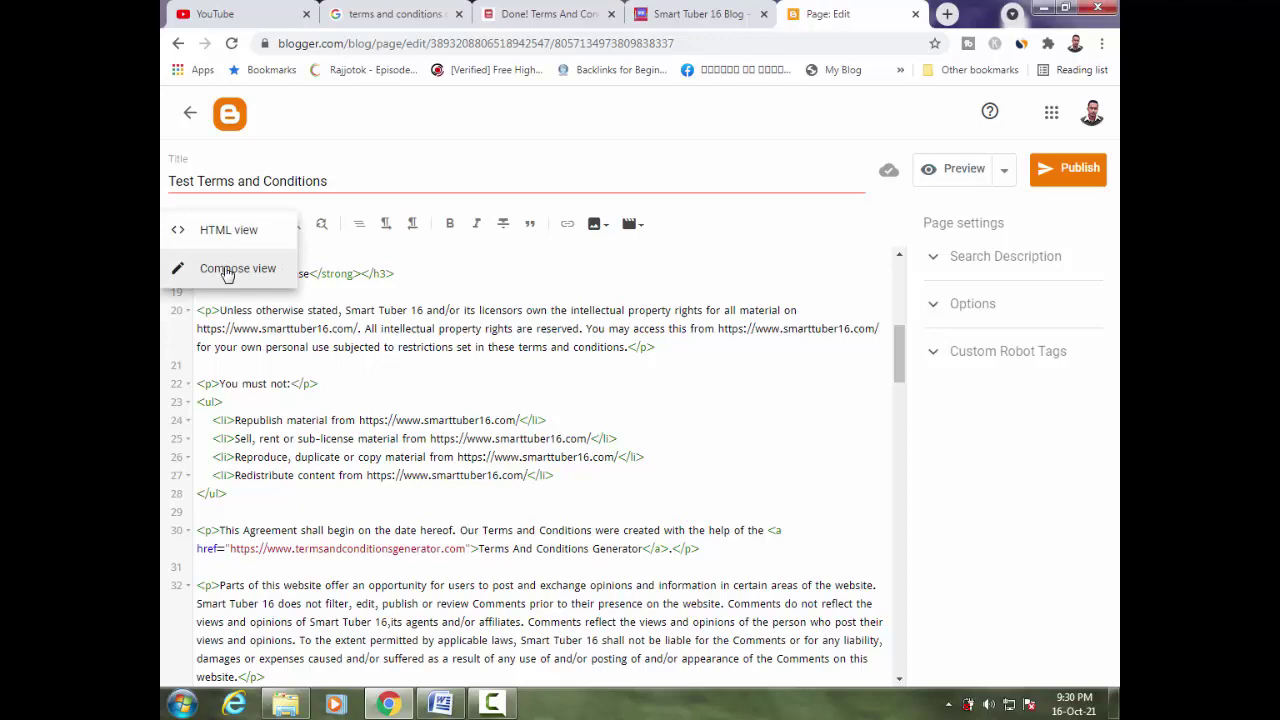
{"action": "left_click", "coordinate": [227, 272]}
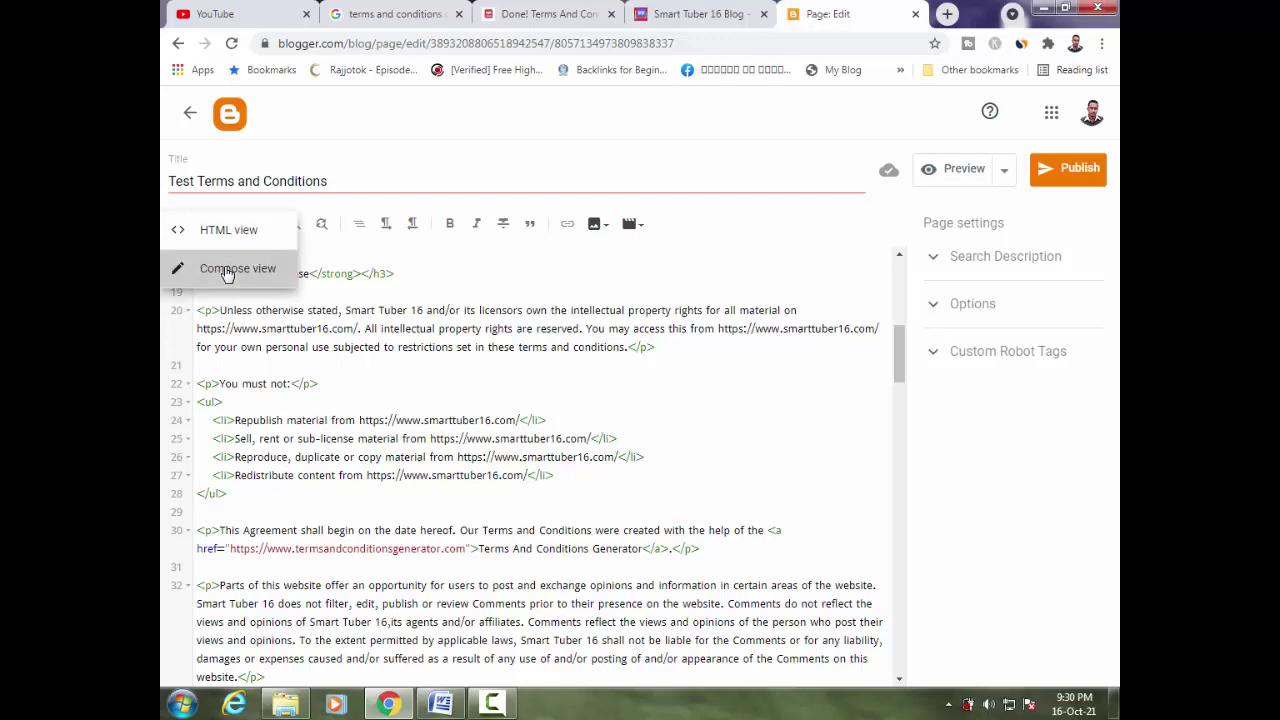
Show Compose view and scroll through the pasted terms to check headings and paragraphs
{"action": "left_click", "coordinate": [227, 270]}
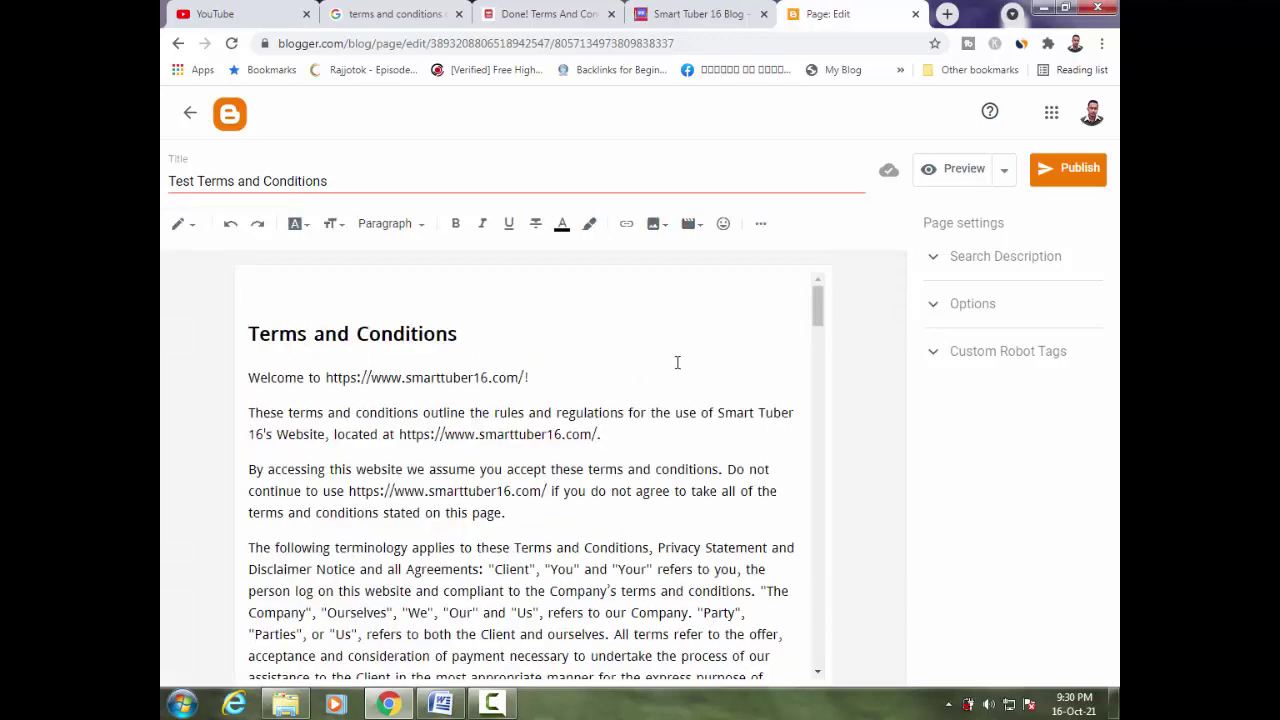
{"action": "scroll", "coordinate": [677, 362], "scroll_direction": "down", "scroll_amount": 2}
{"action": "scroll", "coordinate": [677, 362], "scroll_direction": "down", "scroll_amount": 2}
{"action": "scroll", "coordinate": [677, 362], "scroll_direction": "down", "scroll_amount": 2}
{"action": "scroll", "coordinate": [677, 362], "scroll_direction": "down", "scroll_amount": 2}
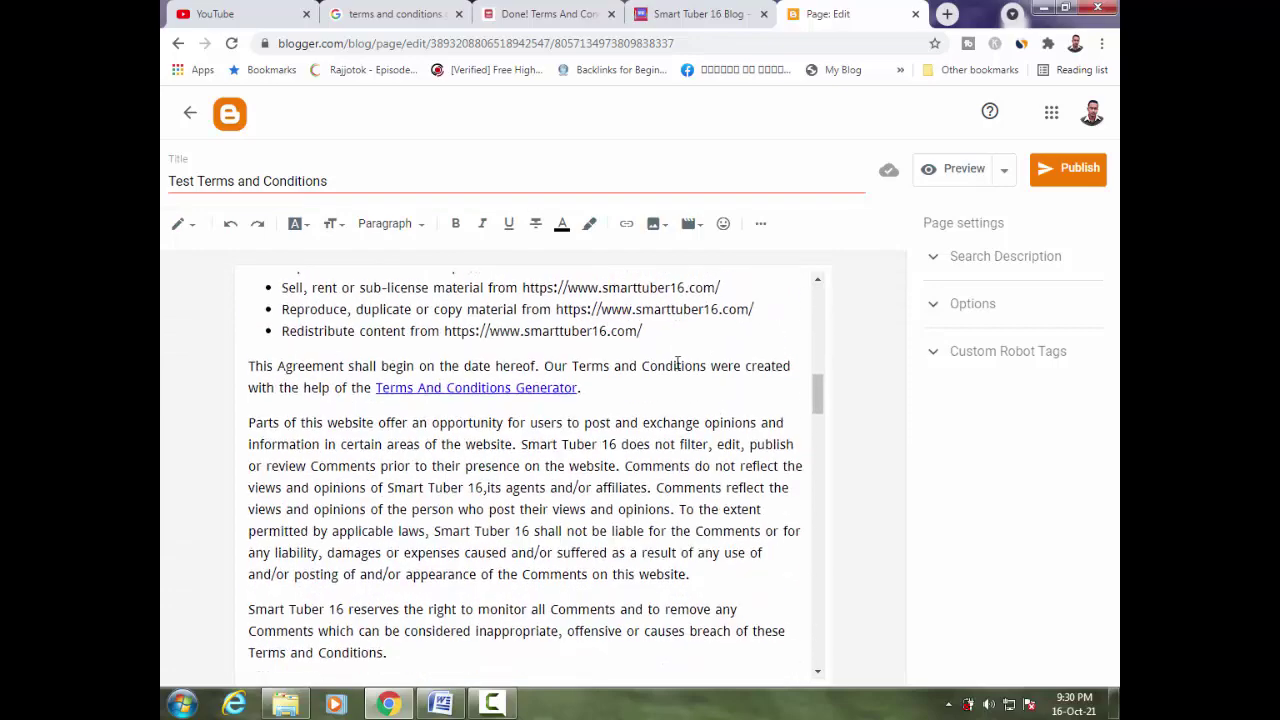
{"action": "scroll", "coordinate": [677, 362], "scroll_direction": "up", "scroll_amount": 3}
{"action": "scroll", "coordinate": [677, 362], "scroll_direction": "up", "scroll_amount": 3}
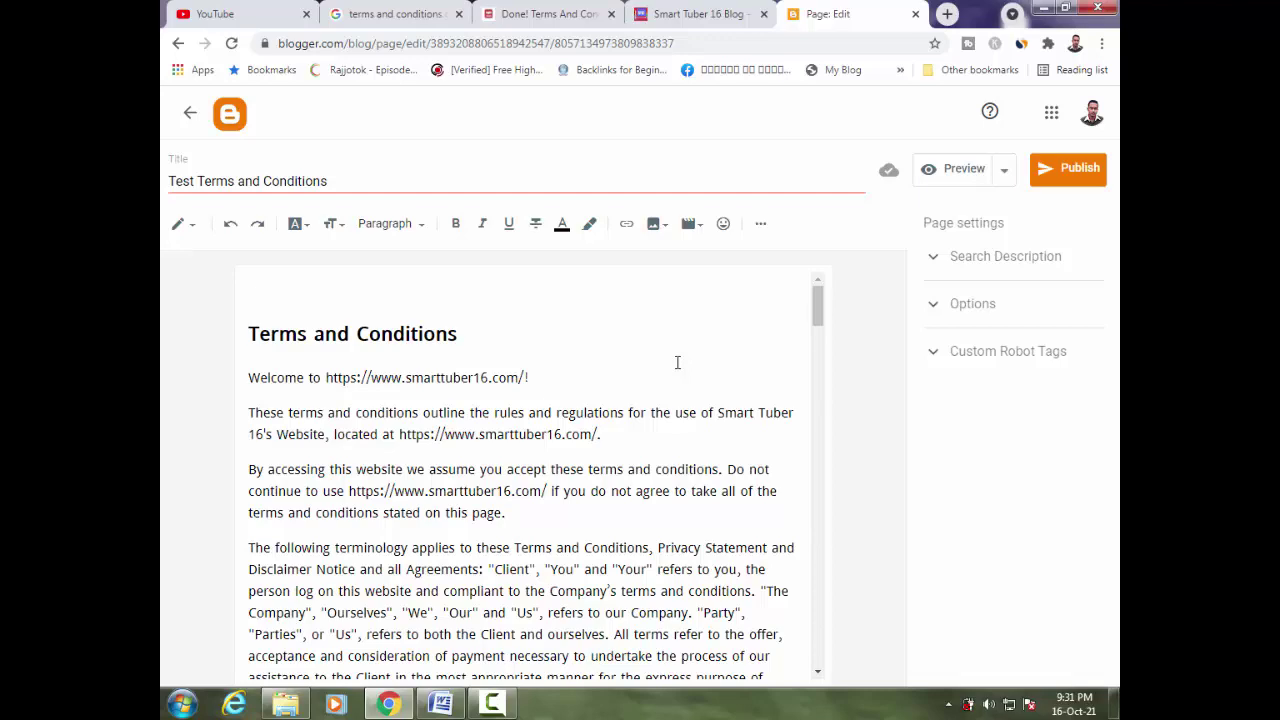
{"action": "scroll", "coordinate": [677, 362], "scroll_direction": "down", "scroll_amount": 2}
{"action": "scroll", "coordinate": [677, 362], "scroll_direction": "down", "scroll_amount": 3}
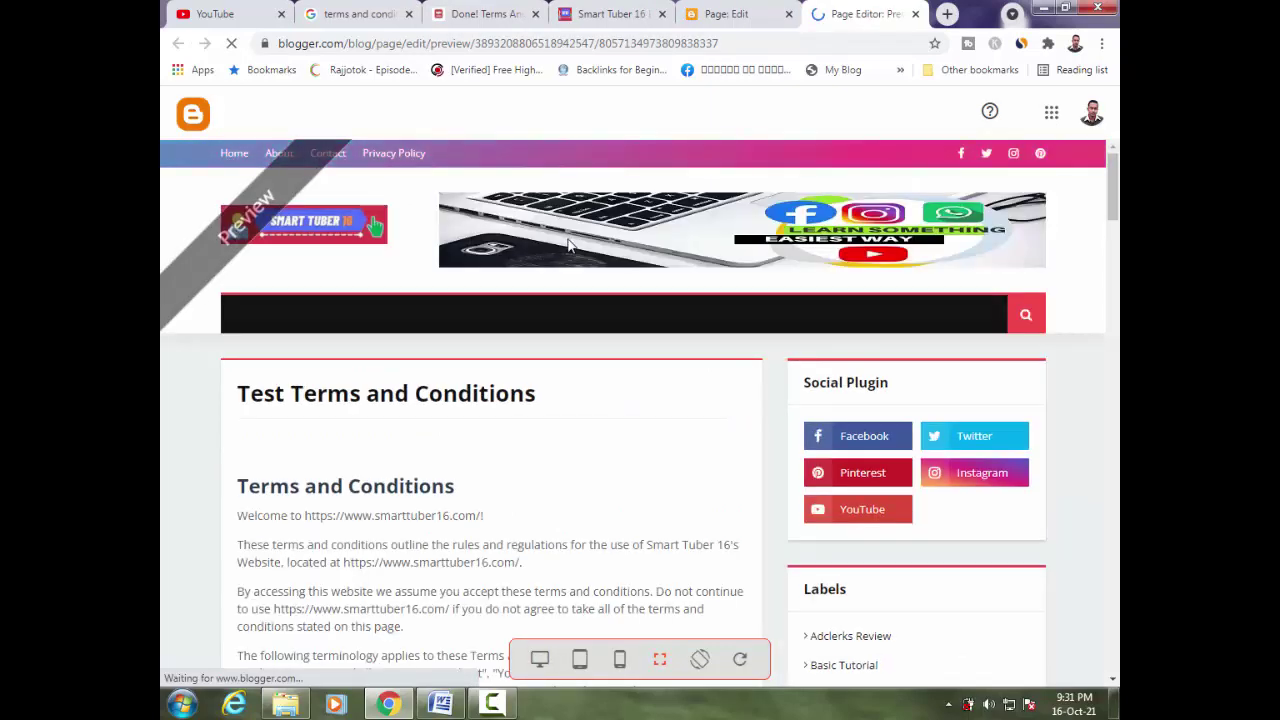
{"action": "scroll", "coordinate": [567, 245], "scroll_direction": "down", "scroll_amount": 3}
{"action": "scroll", "coordinate": [255, 280], "scroll_direction": "down", "scroll_amount": 1}
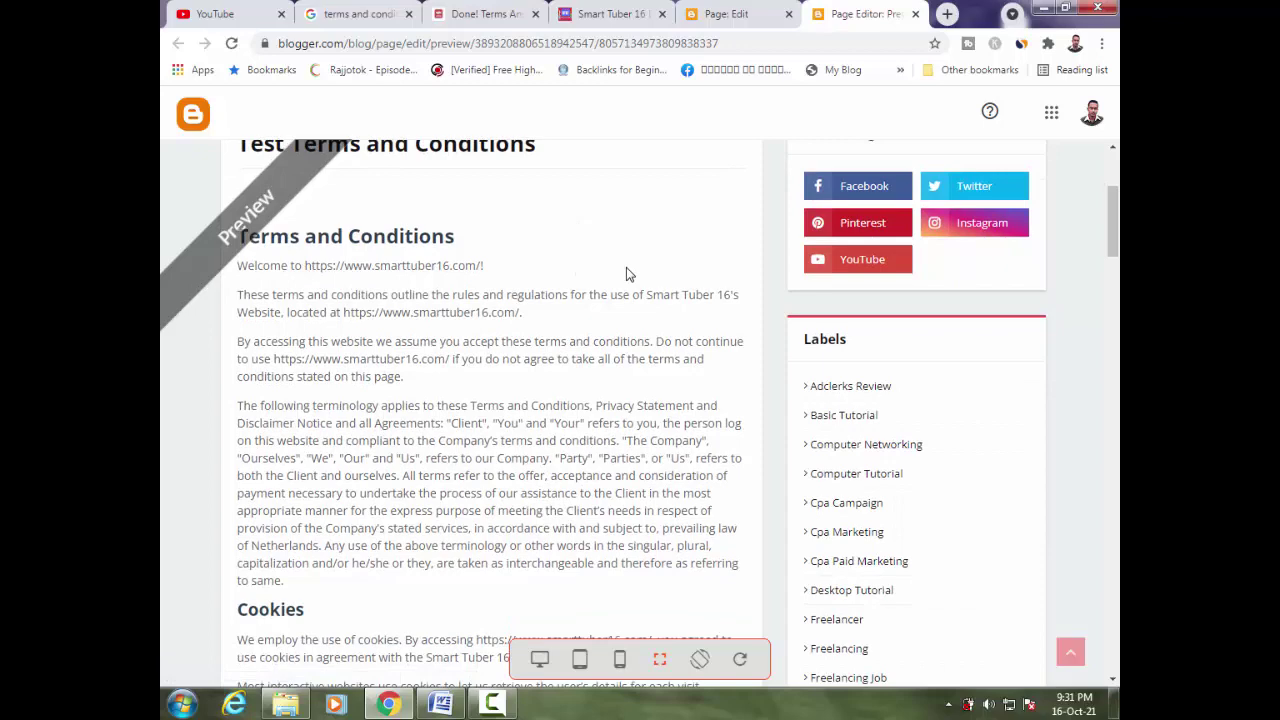
{"action": "scroll", "coordinate": [643, 274], "scroll_direction": "up", "scroll_amount": 3}
{"action": "scroll", "coordinate": [643, 274], "scroll_direction": "up", "scroll_amount": 1}
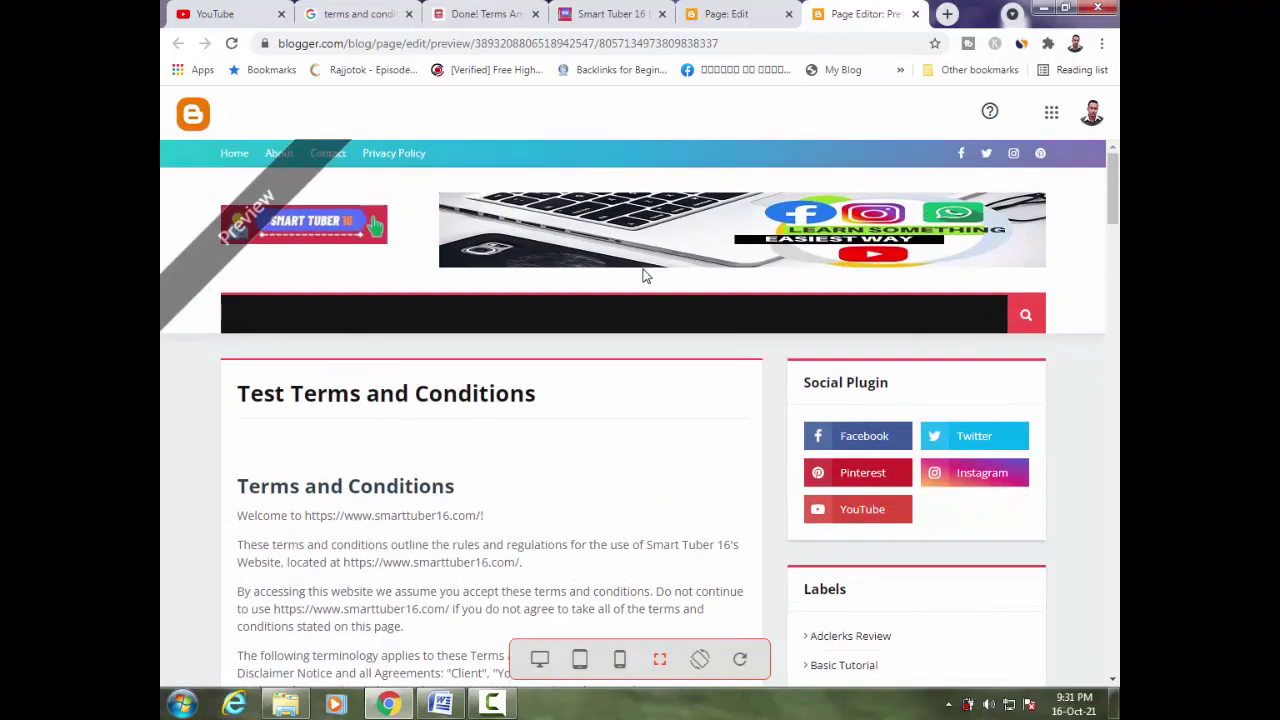
Return to the page editor and keep it in the formatted Compose view
{"action": "left_click", "coordinate": [710, 14]}
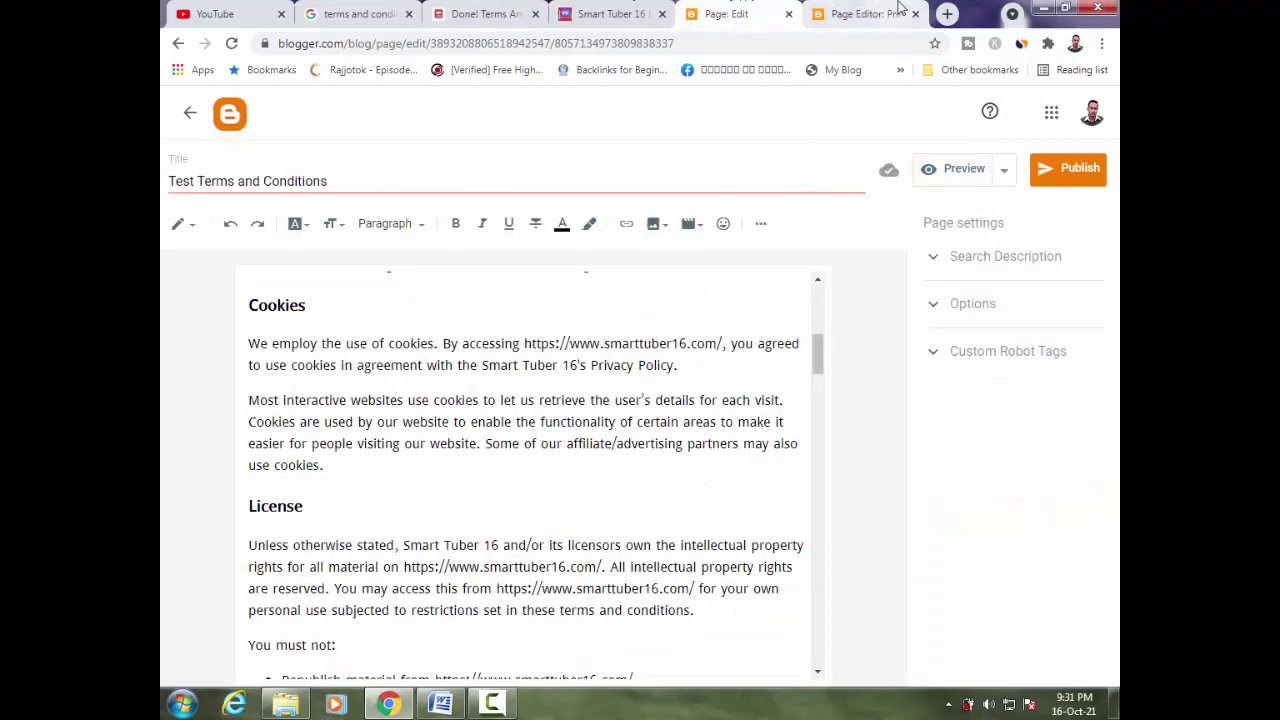
{"action": "left_click", "coordinate": [185, 224]}
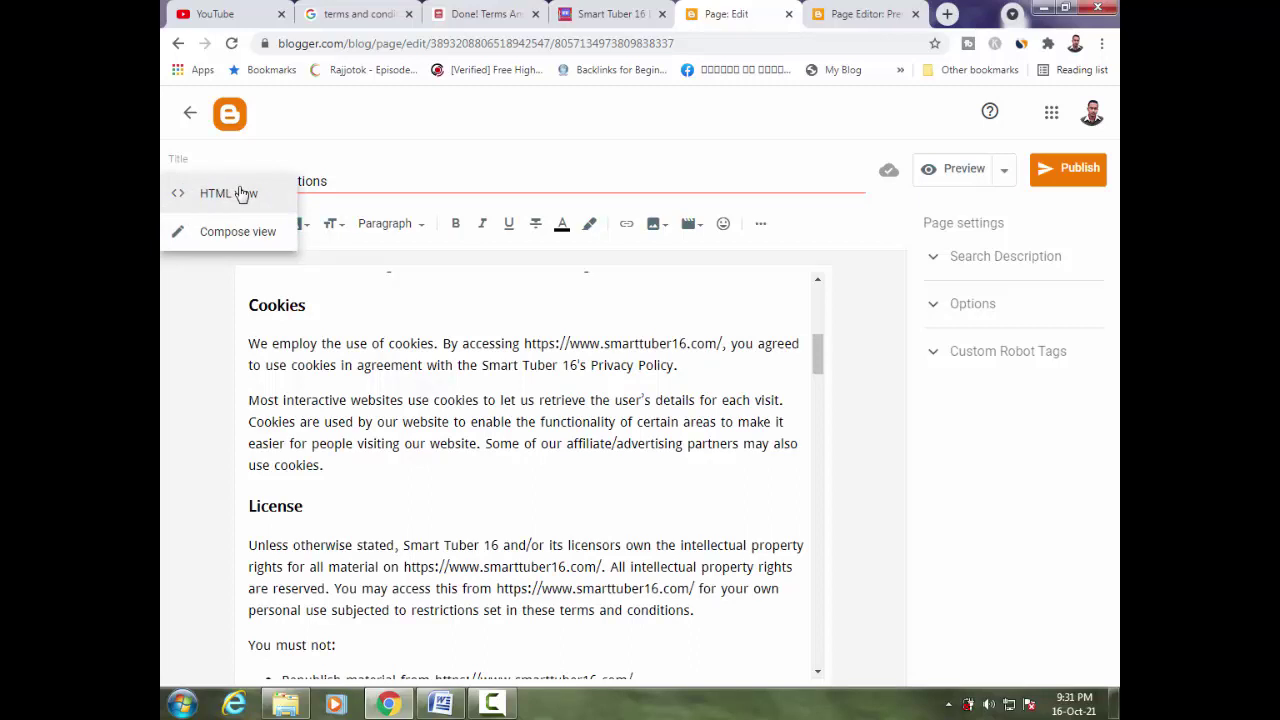
{"action": "left_click", "coordinate": [343, 293]}
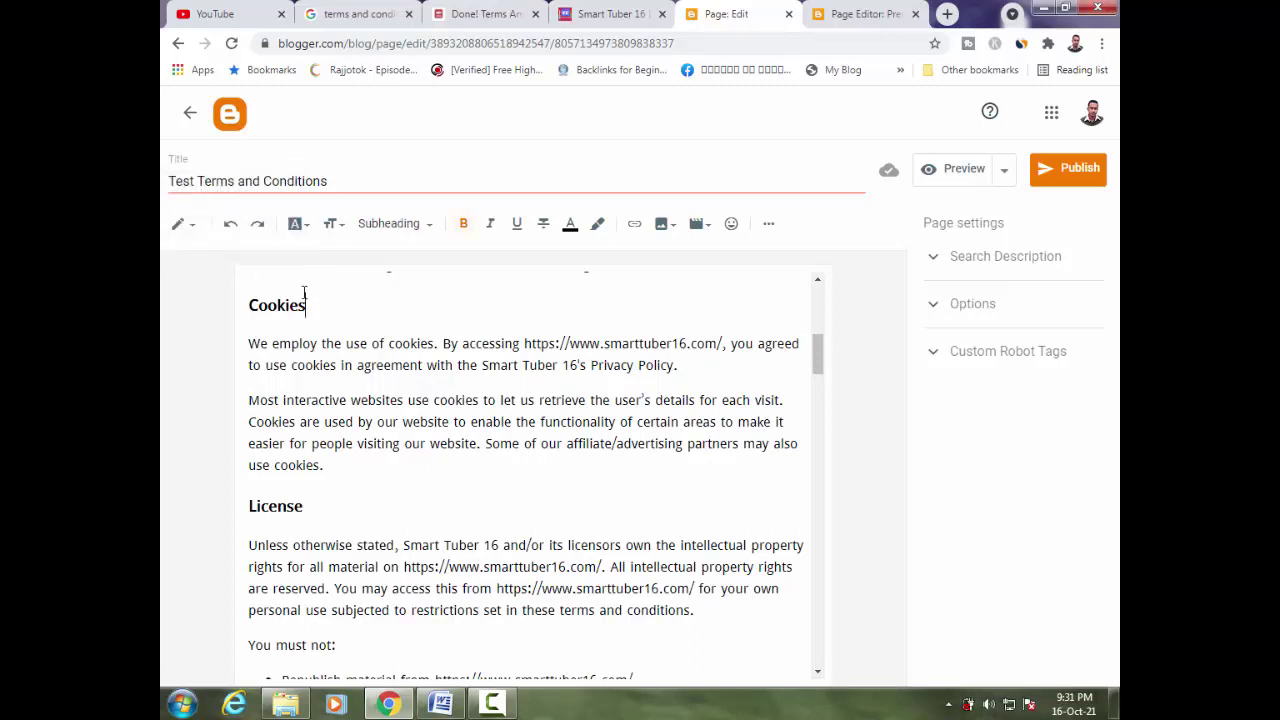
{"action": "left_click", "coordinate": [186, 227]}
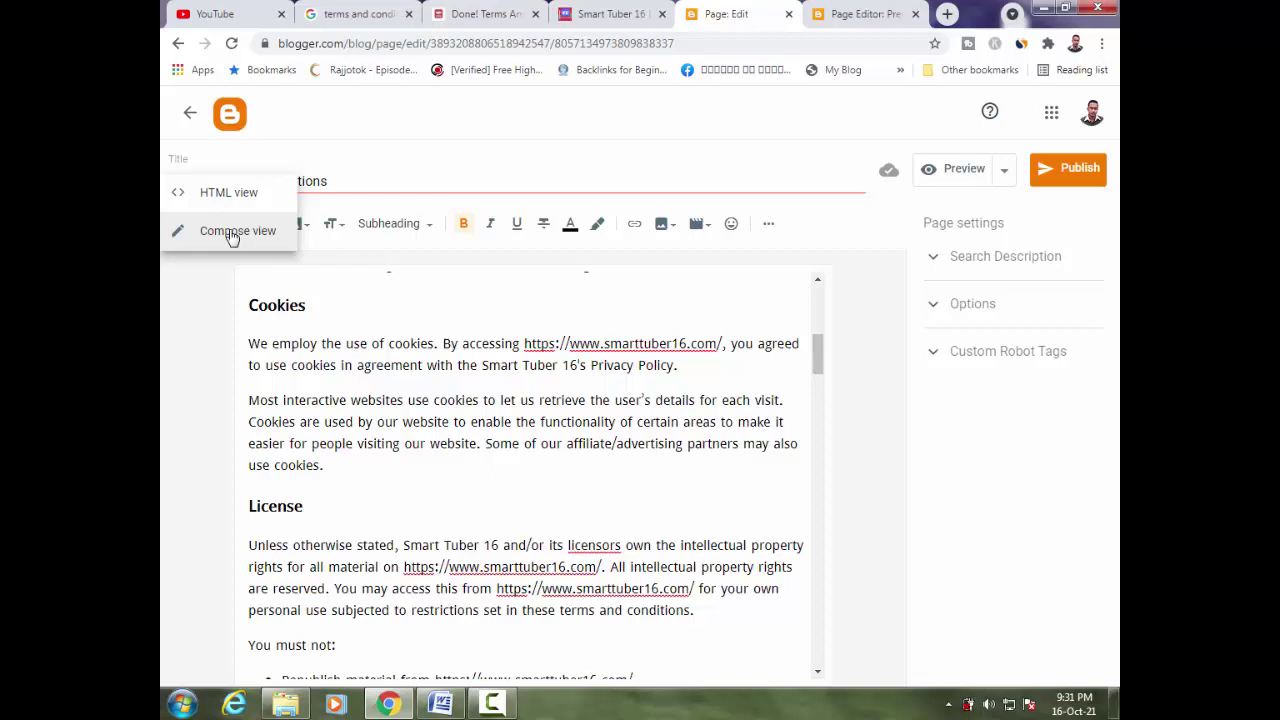
{"action": "left_click", "coordinate": [232, 233]}
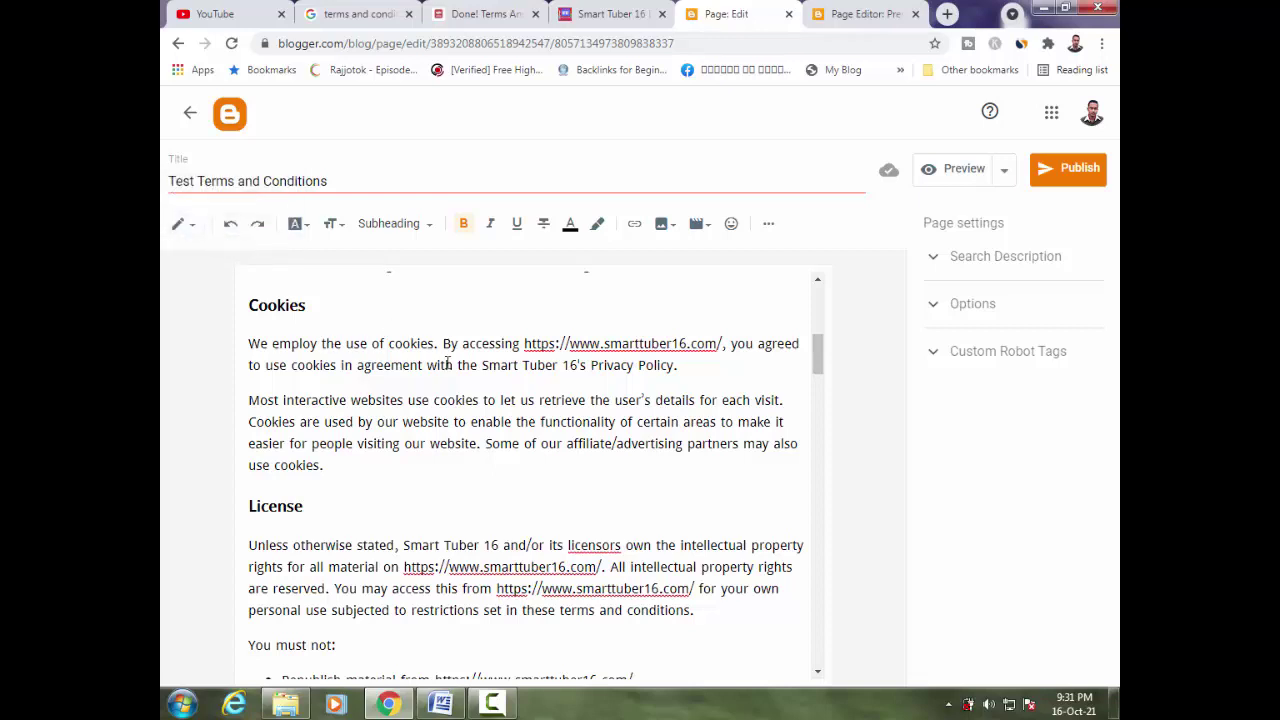
Delete all content from the page body and copy the generator's terms text again
{"action": "left_click", "coordinate": [627, 424]}
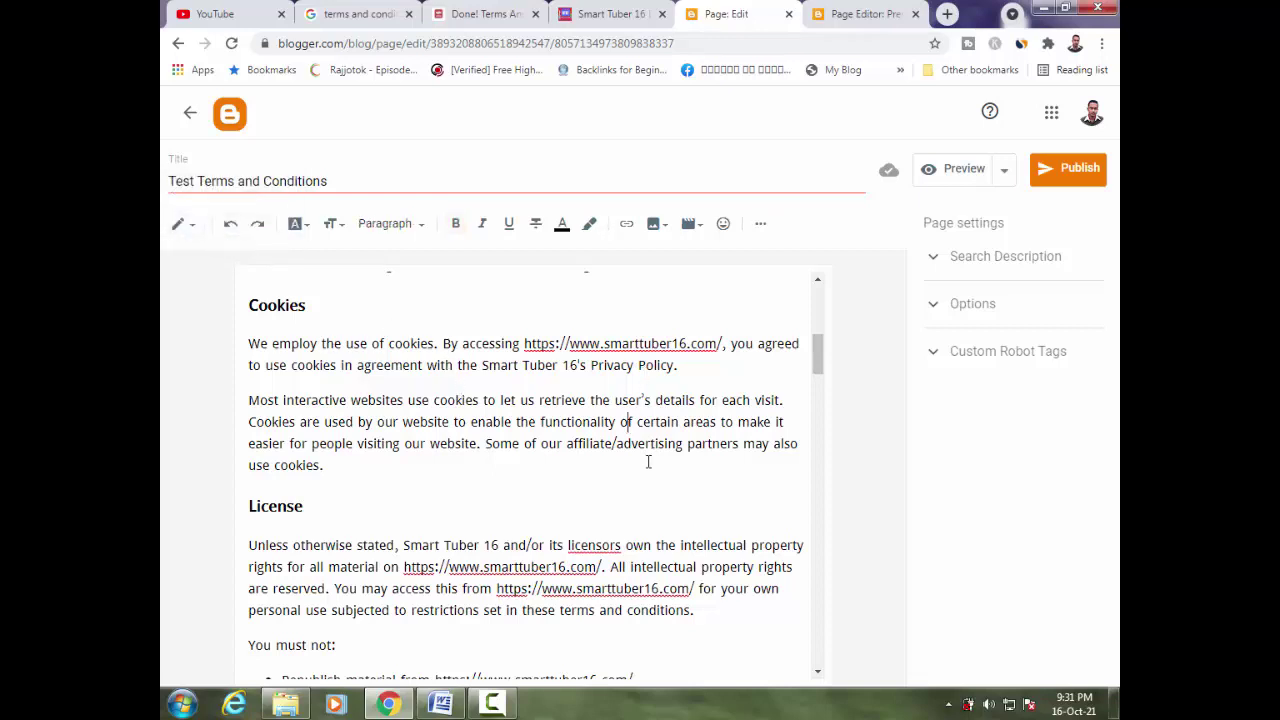
{"action": "key", "text": "ctrl+a"}
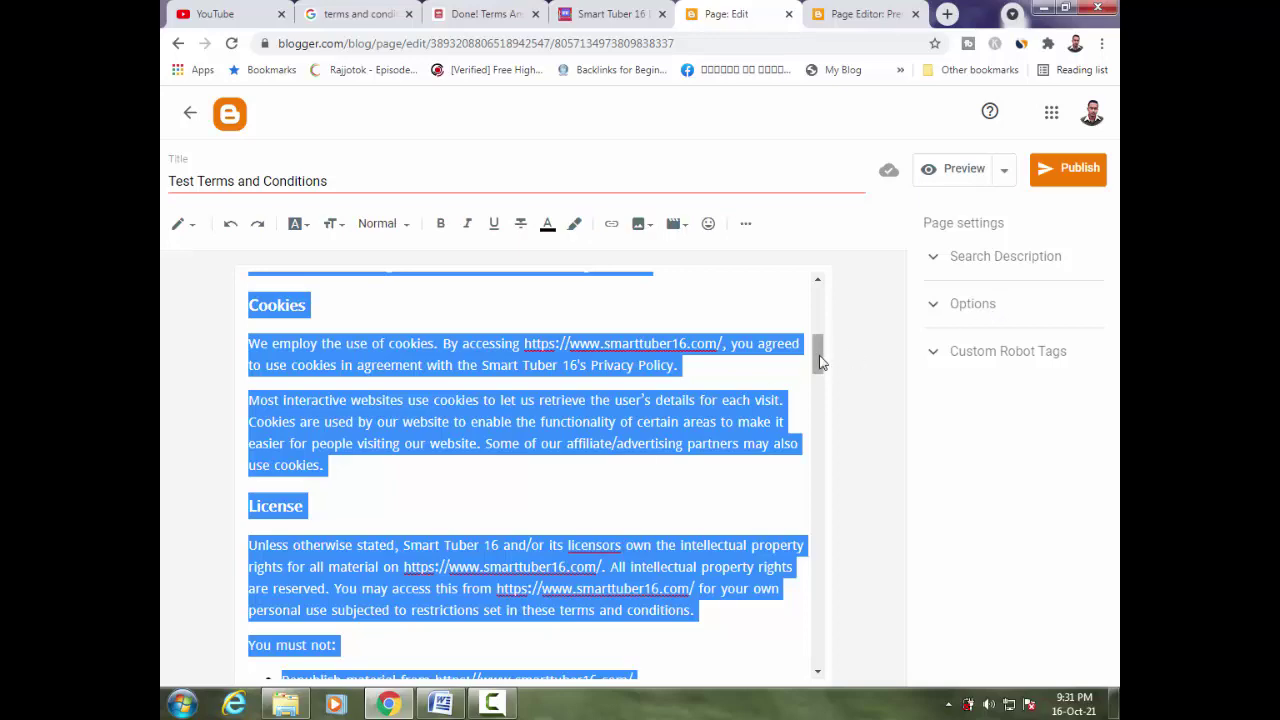
{"action": "left_click_drag", "start_coordinate": [820, 355], "coordinate": [819, 300]}
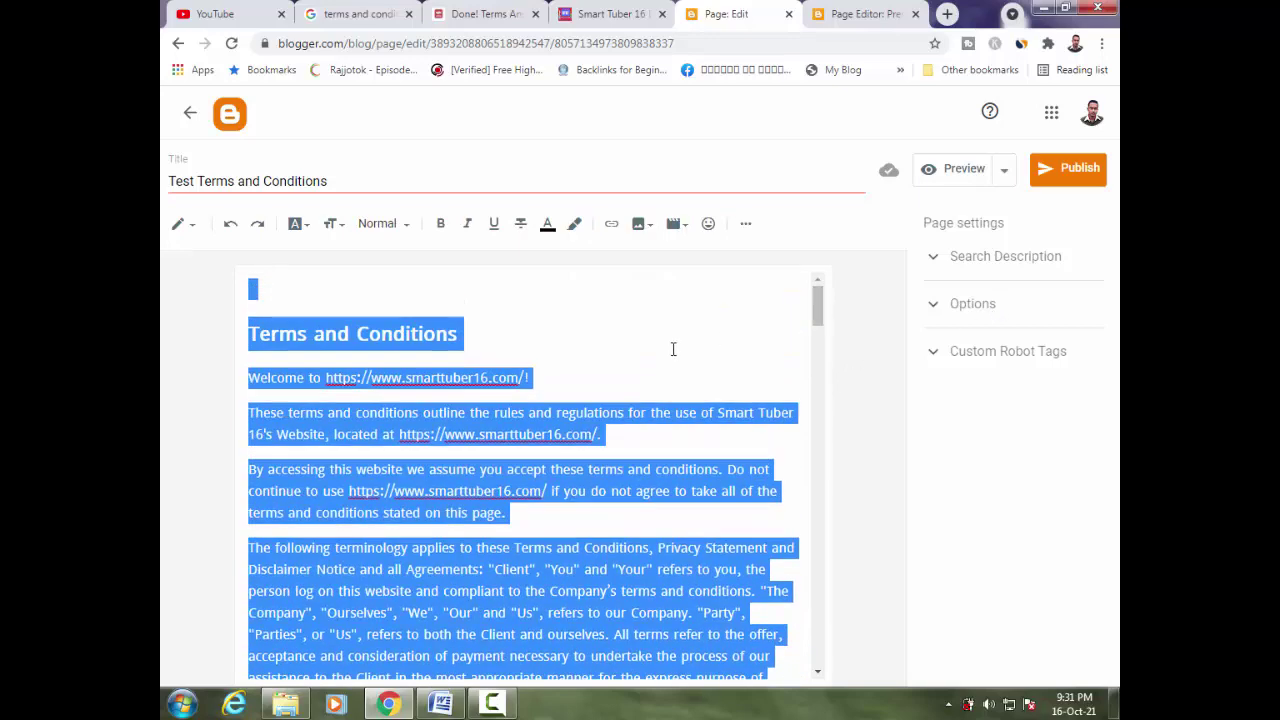
{"action": "key", "text": "Delete"}
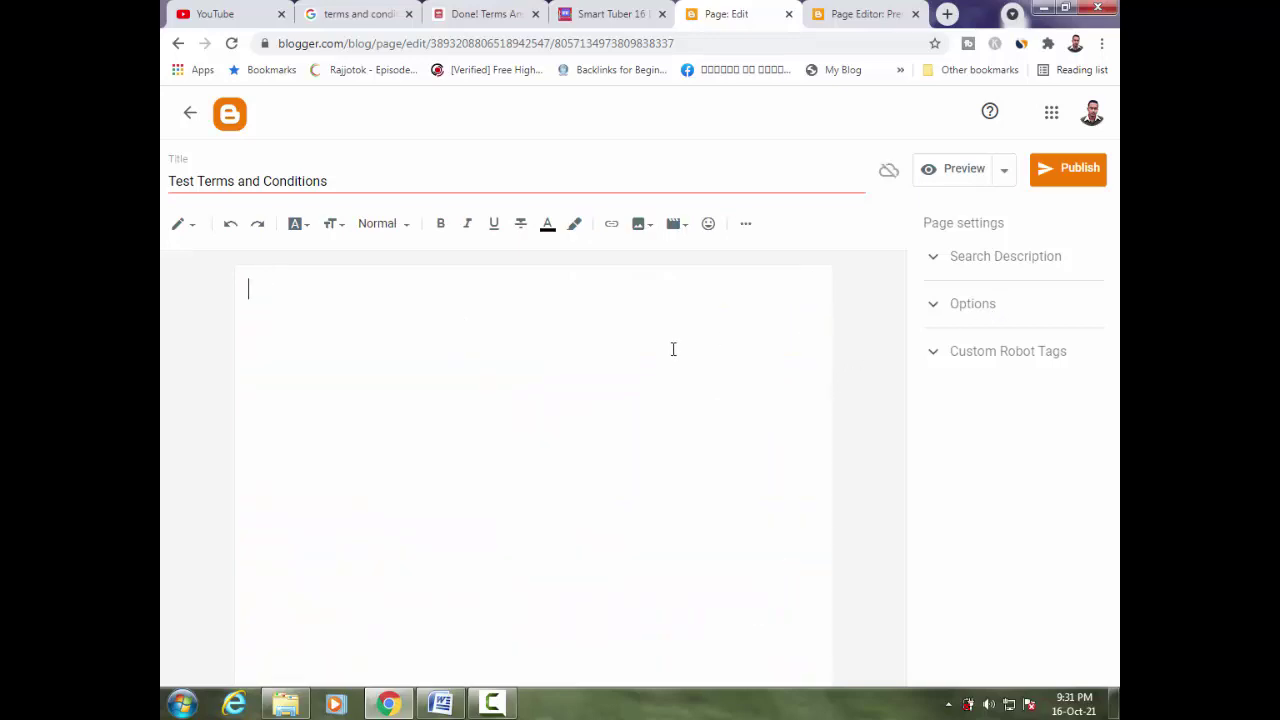
{"action": "left_click", "coordinate": [470, 12]}
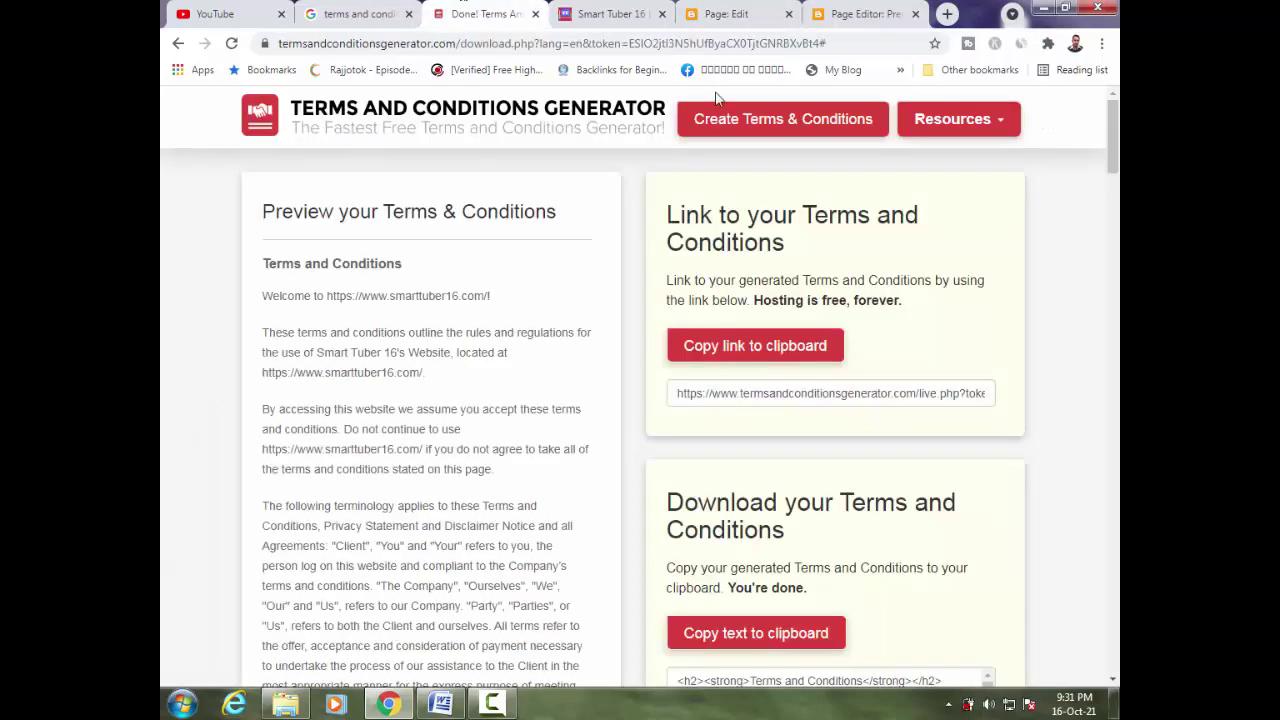
{"action": "left_click", "coordinate": [766, 632]}
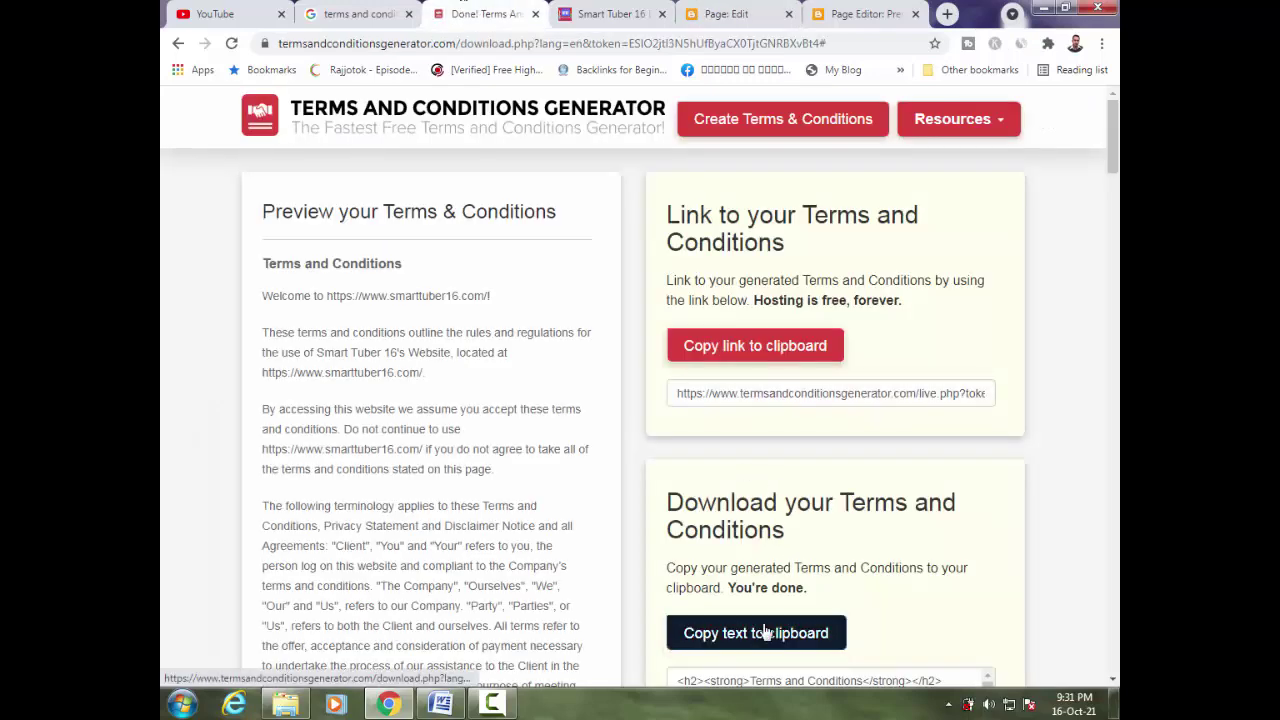
Paste the generated terms into the empty page body and scroll up; they appear as literal HTML tags
{"action": "left_click", "coordinate": [758, 12]}
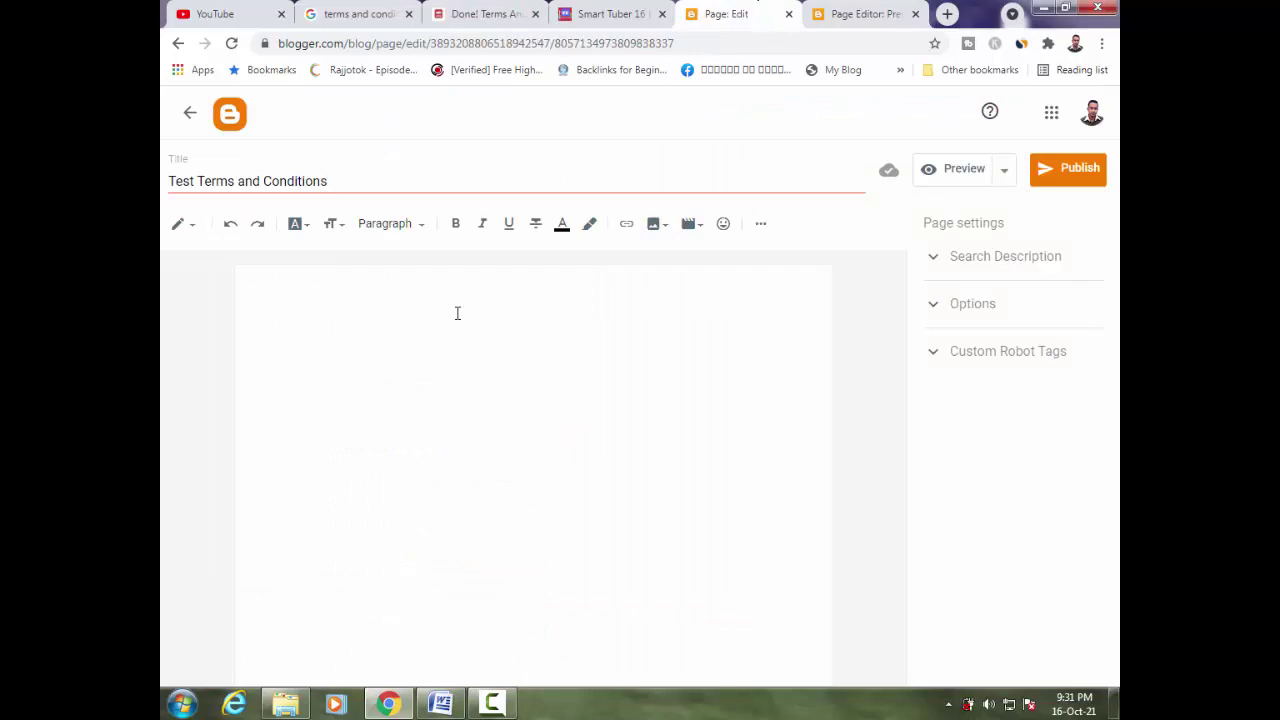
{"action": "key", "text": "ctrl+v"}
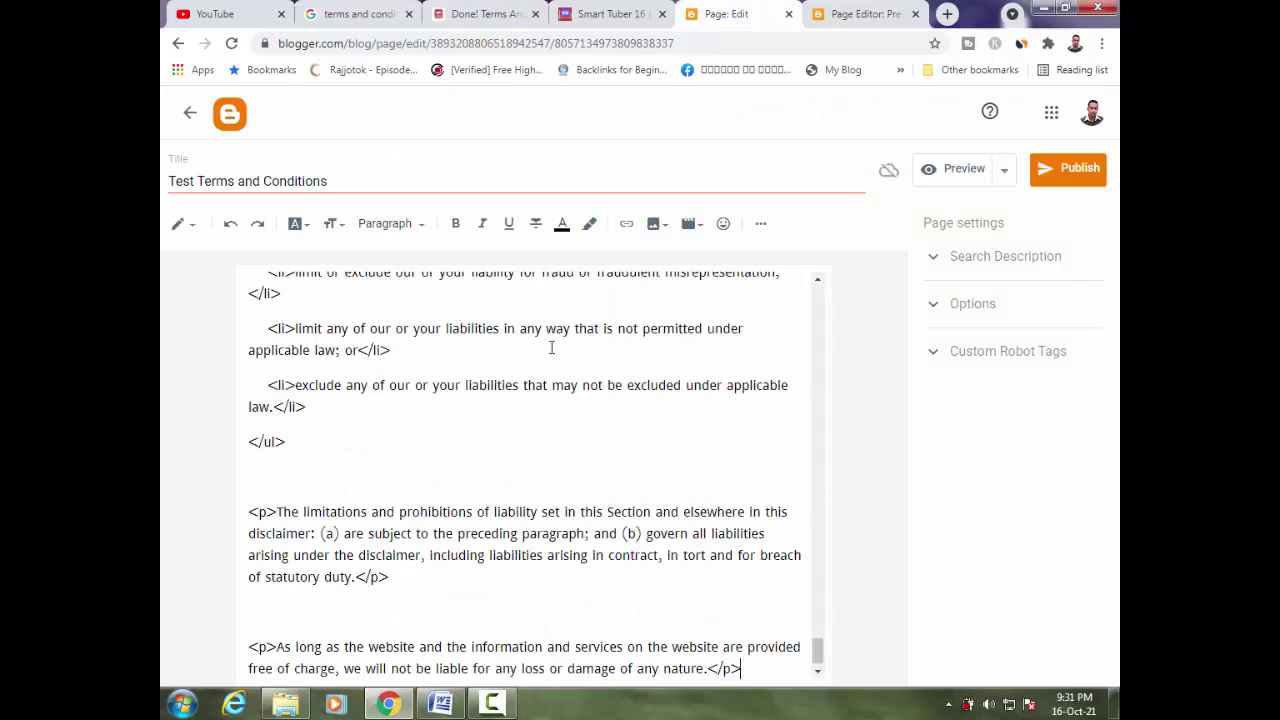
{"action": "scroll", "coordinate": [624, 448], "scroll_direction": "up", "scroll_amount": 2}
{"action": "scroll", "coordinate": [624, 448], "scroll_direction": "up", "scroll_amount": 5}
{"action": "scroll", "coordinate": [624, 448], "scroll_direction": "up", "scroll_amount": 5}
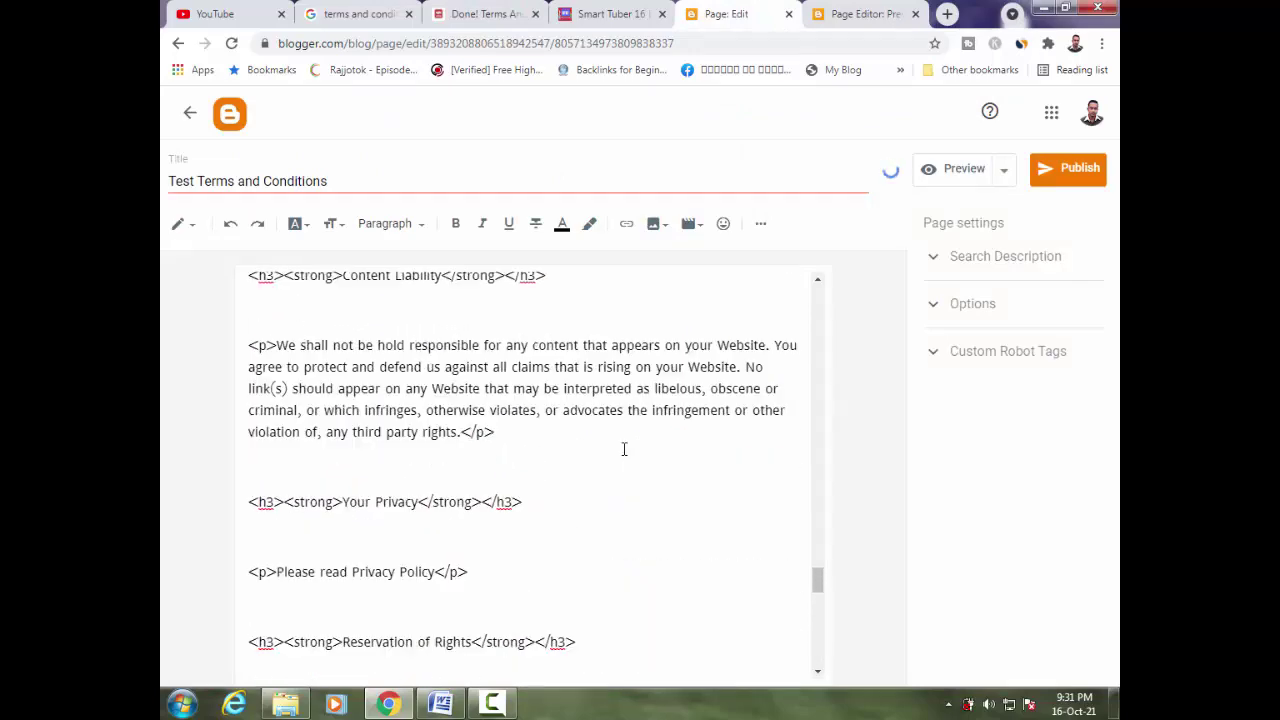
{"action": "scroll", "coordinate": [624, 448], "scroll_direction": "up", "scroll_amount": 5}
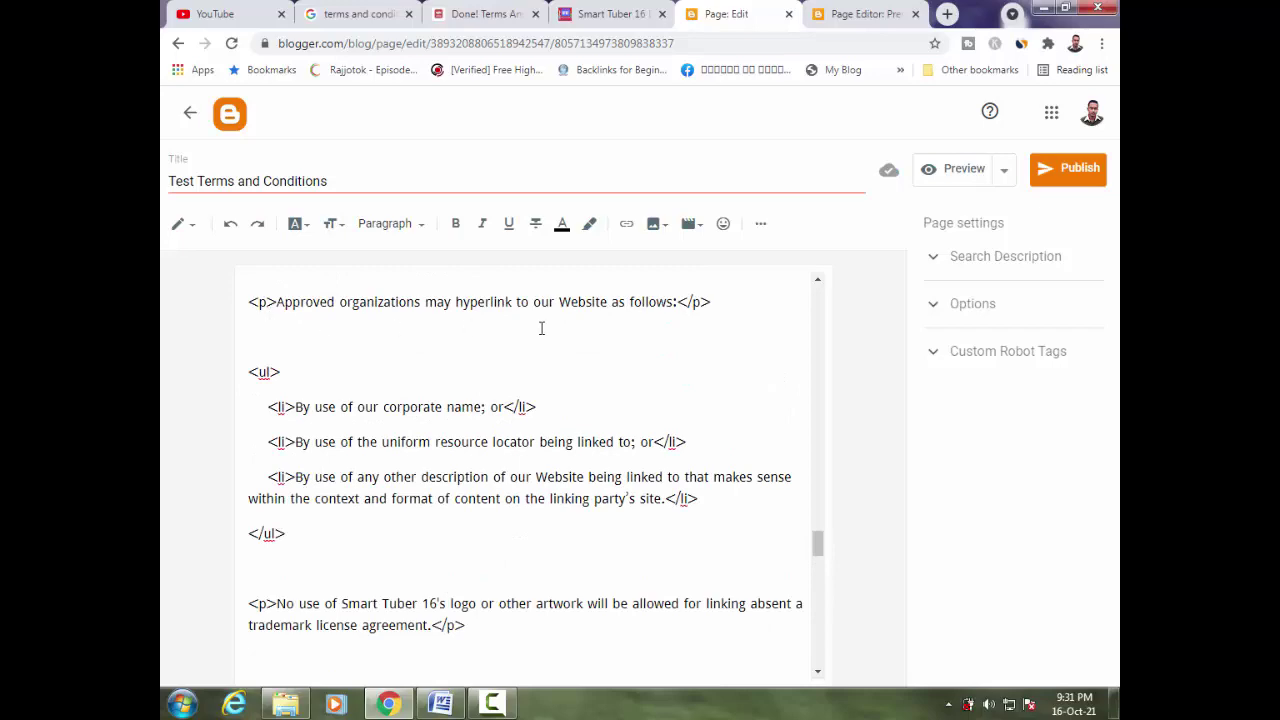
{"action": "left_click_drag", "start_coordinate": [824, 553], "coordinate": [797, 298]}
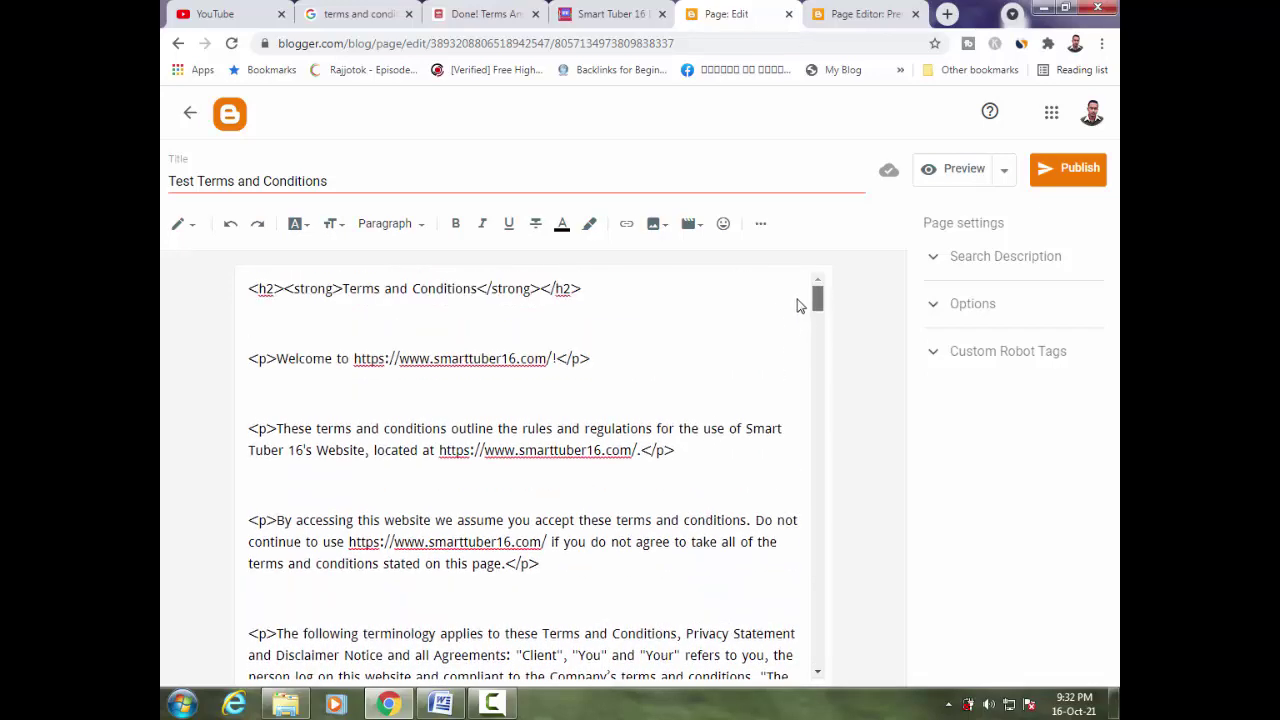
Replace the page's HTML source with the pasted terms markup, then return to Compose view to see formatted text
{"action": "left_click", "coordinate": [181, 224]}
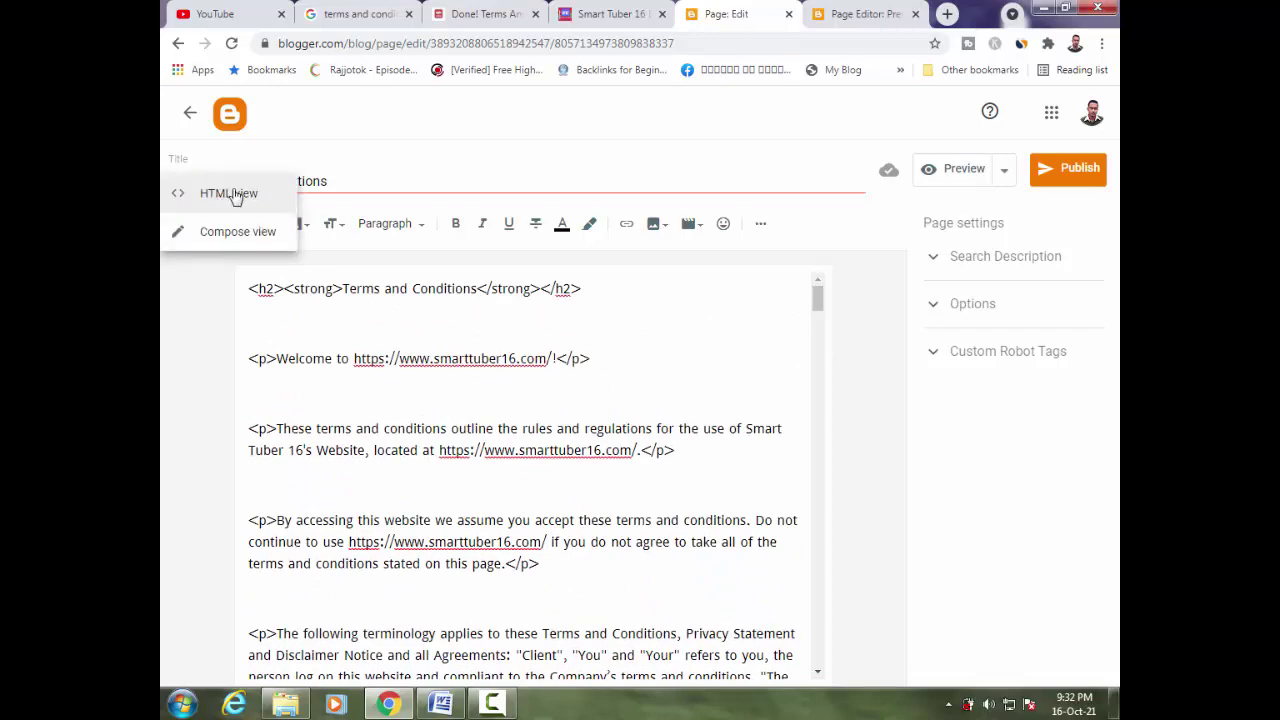
{"action": "left_click", "coordinate": [219, 195]}
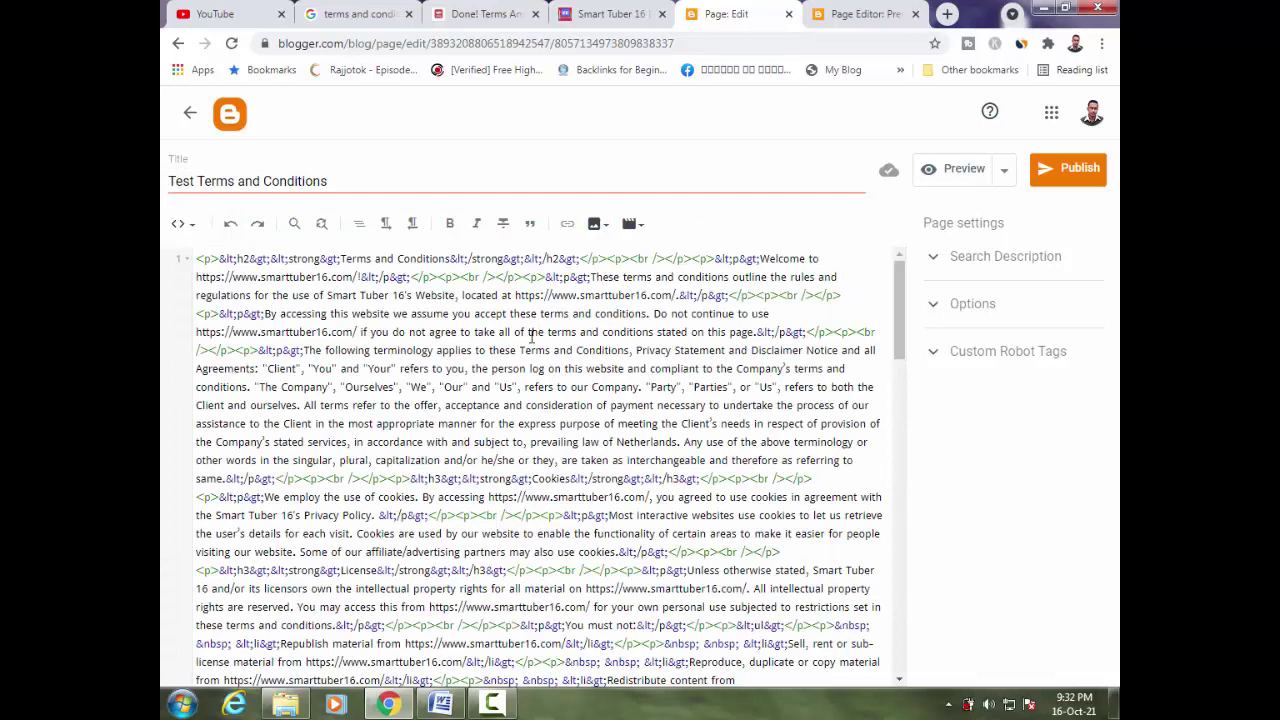
{"action": "key", "text": "ctrl+a"}
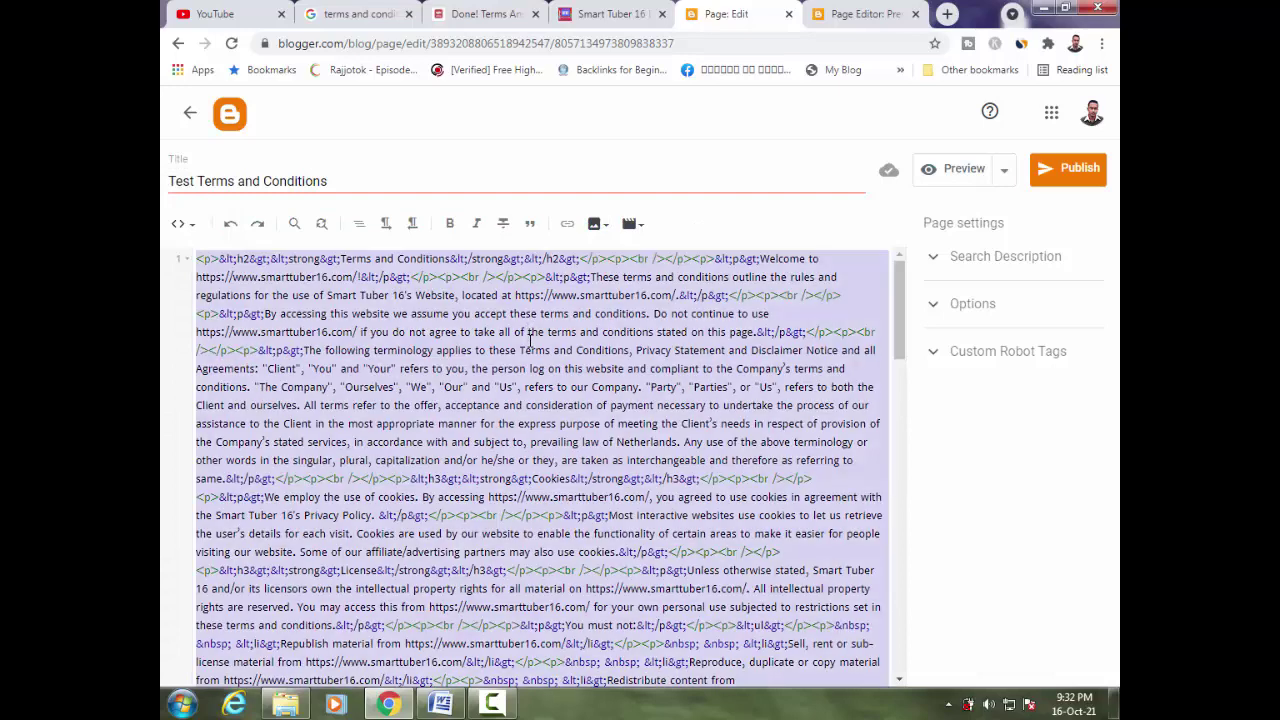
{"action": "key", "text": "Delete"}
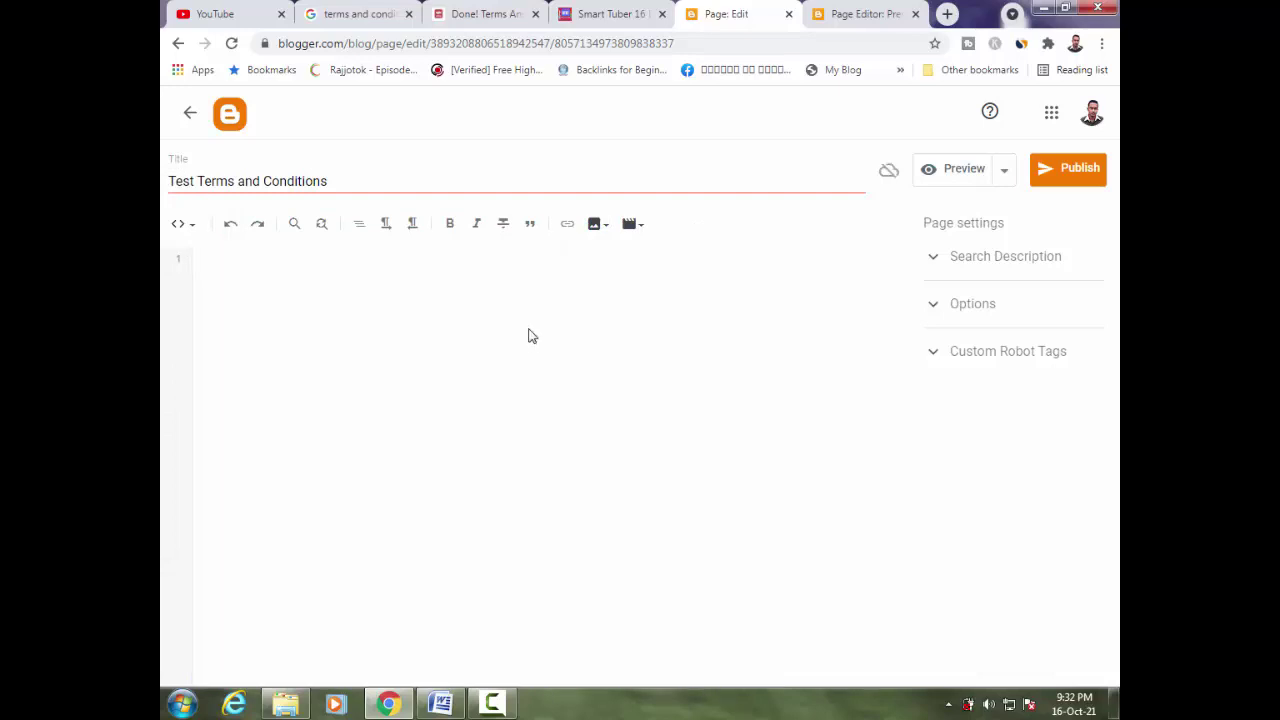
{"action": "key", "text": "ctrl+v"}
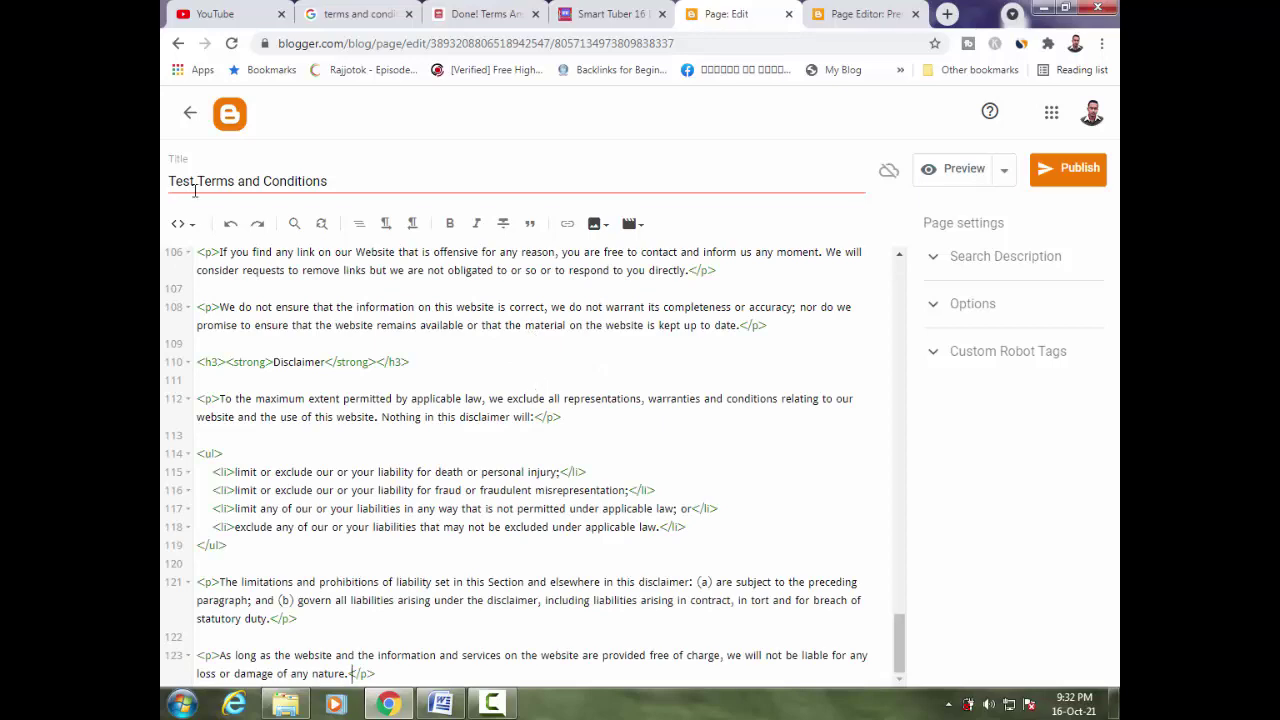
{"action": "left_click", "coordinate": [182, 223]}
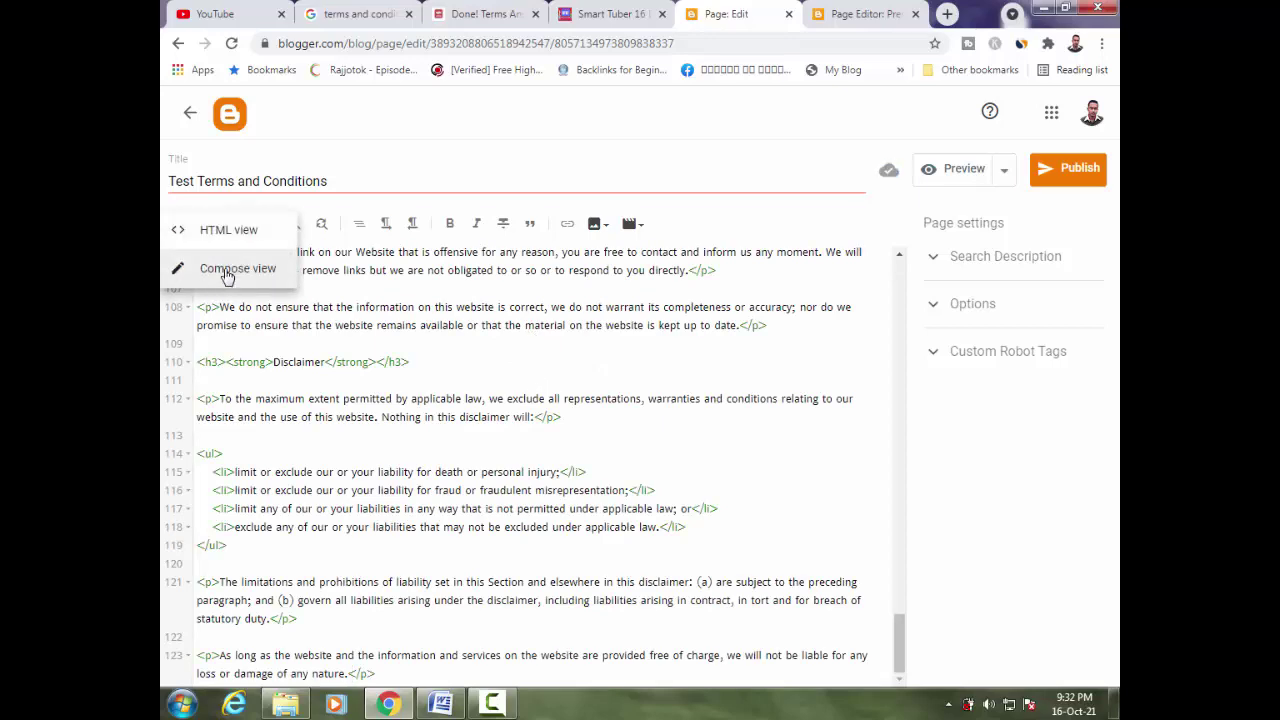
{"action": "left_click", "coordinate": [227, 276]}
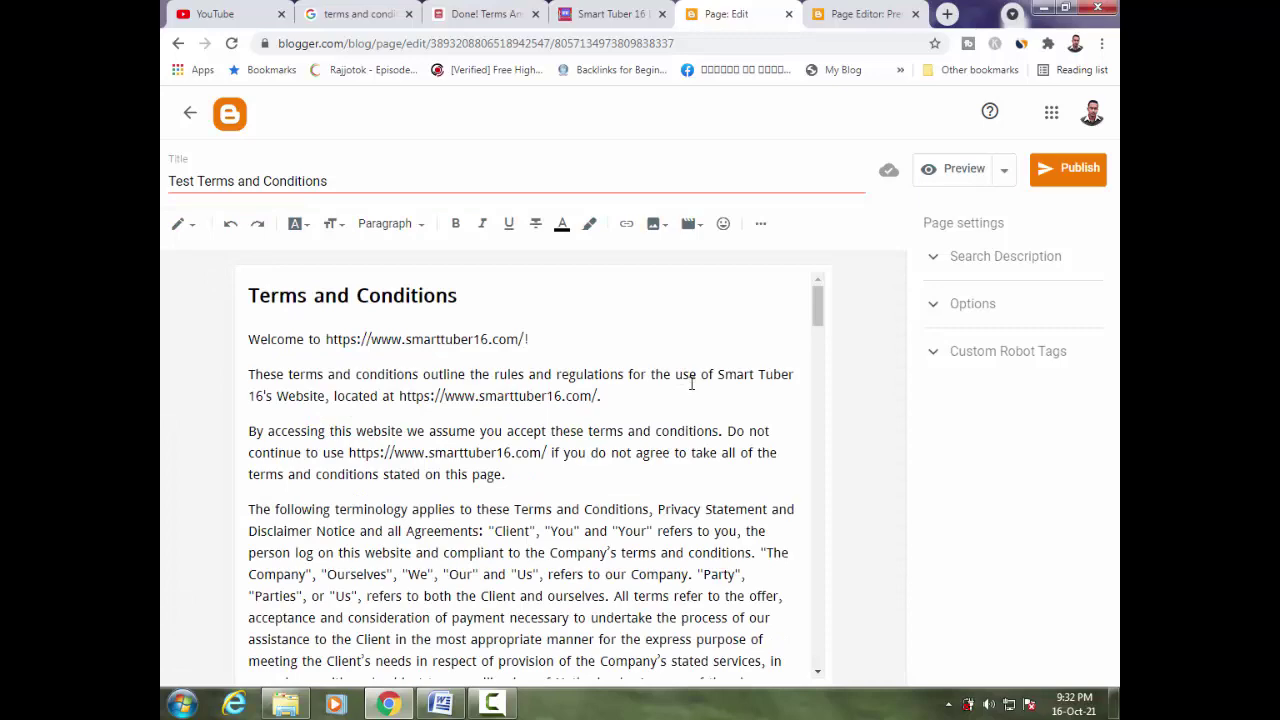
{"action": "scroll", "coordinate": [691, 383], "scroll_direction": "down", "scroll_amount": 1}
{"action": "scroll", "coordinate": [691, 383], "scroll_direction": "down", "scroll_amount": 2}
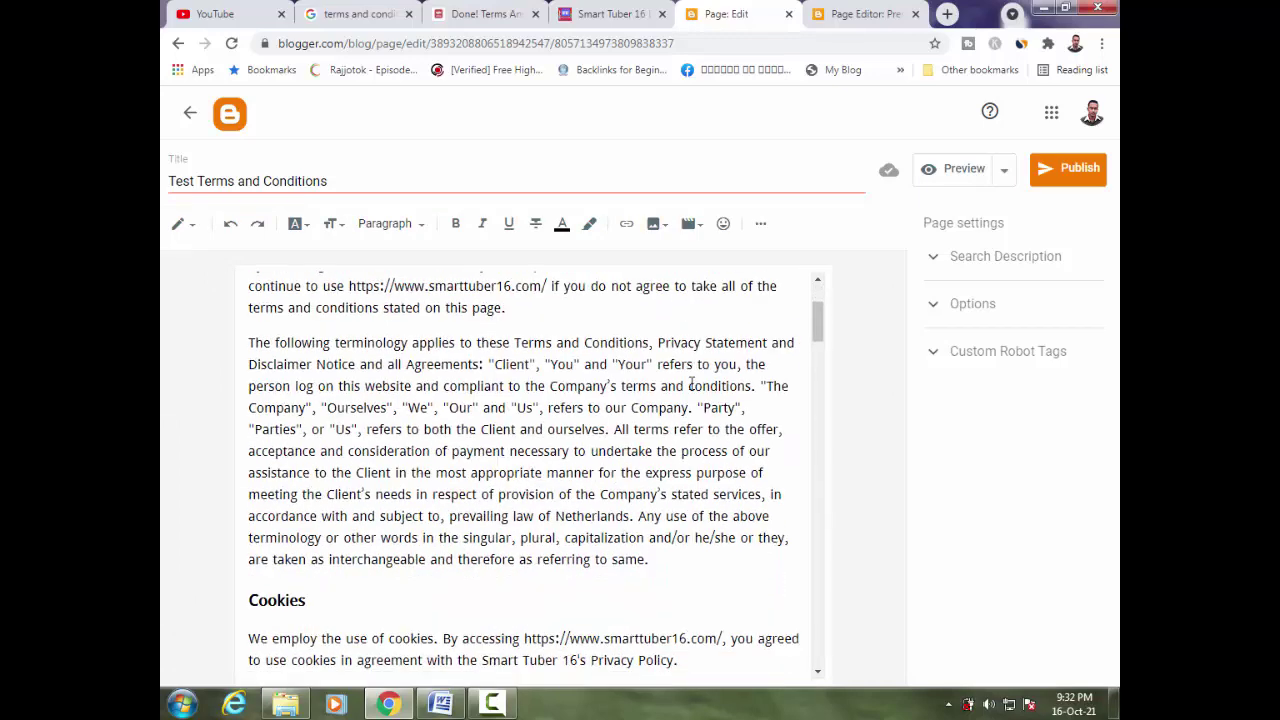
{"action": "scroll", "coordinate": [691, 383], "scroll_direction": "down", "scroll_amount": 2}
{"action": "scroll", "coordinate": [691, 383], "scroll_direction": "down", "scroll_amount": 2}
{"action": "scroll", "coordinate": [691, 383], "scroll_direction": "down", "scroll_amount": 2}
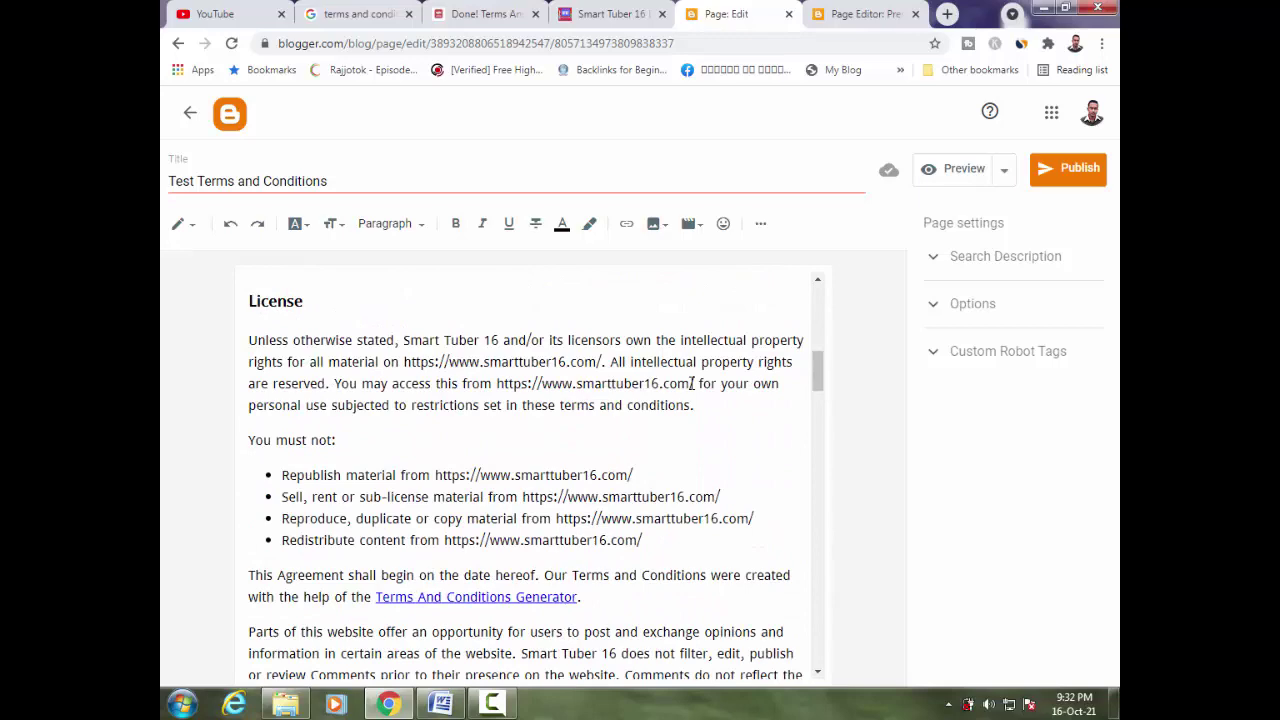
{"action": "scroll", "coordinate": [691, 383], "scroll_direction": "down", "scroll_amount": 2}
{"action": "scroll", "coordinate": [691, 383], "scroll_direction": "down", "scroll_amount": 2}
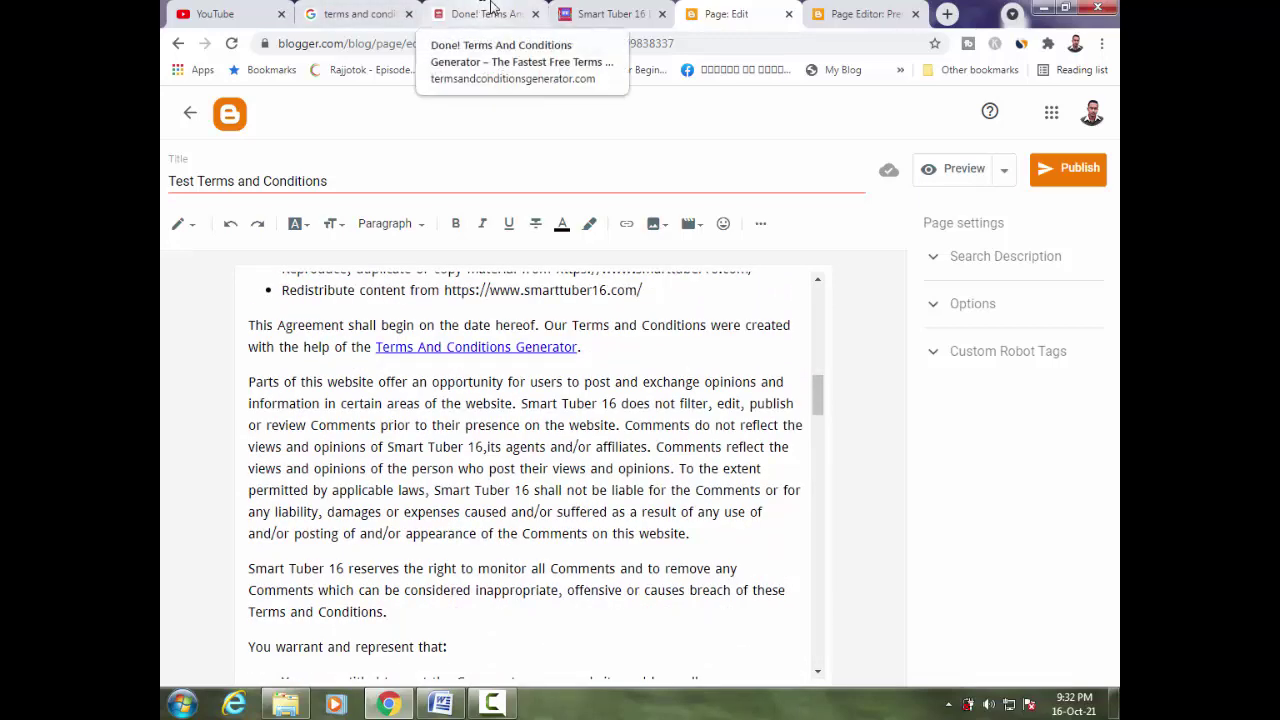
{"action": "scroll", "coordinate": [687, 365], "scroll_direction": "up", "scroll_amount": 5}
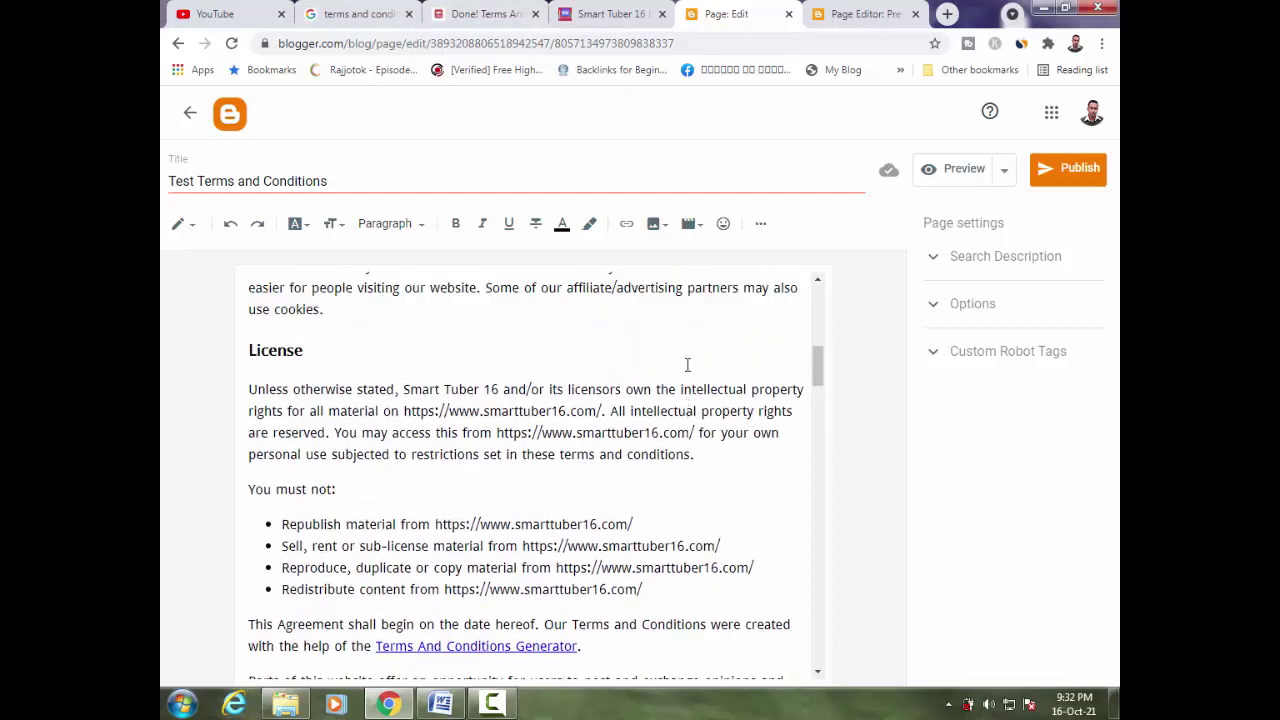
{"action": "scroll", "coordinate": [687, 365], "scroll_direction": "up", "scroll_amount": 8}
{"action": "scroll", "coordinate": [687, 365], "scroll_direction": "up", "scroll_amount": 3}
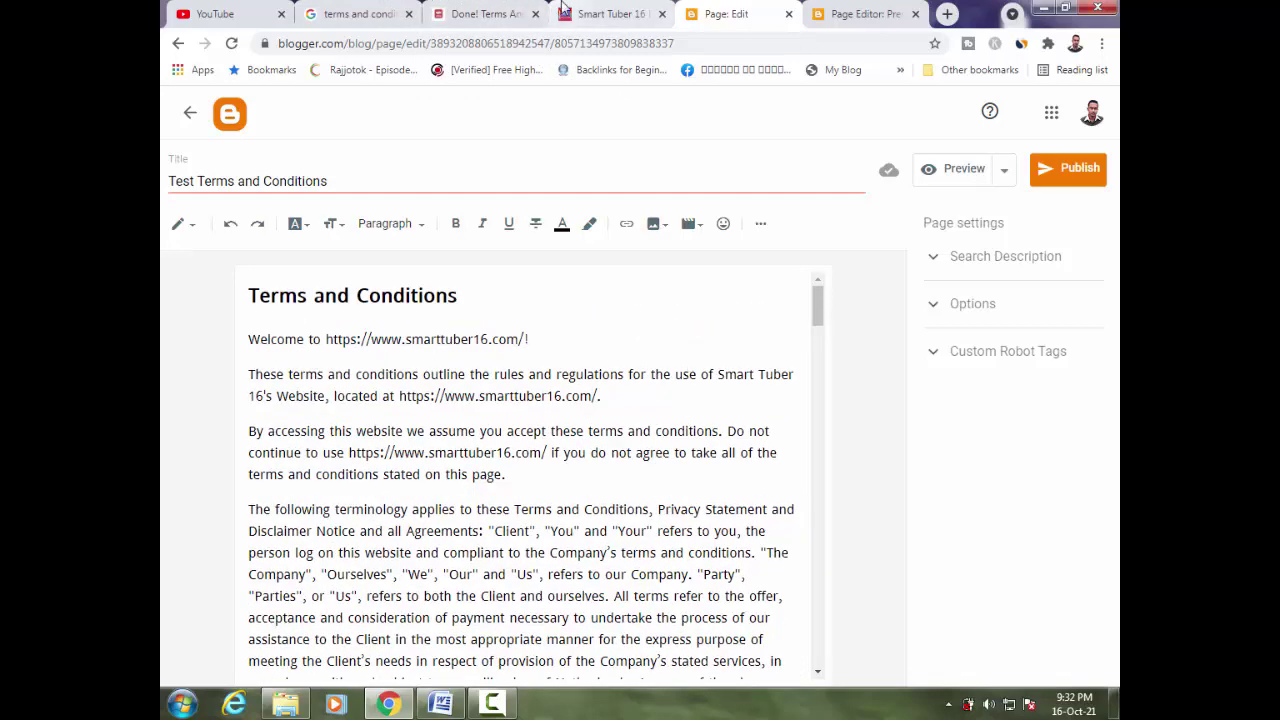